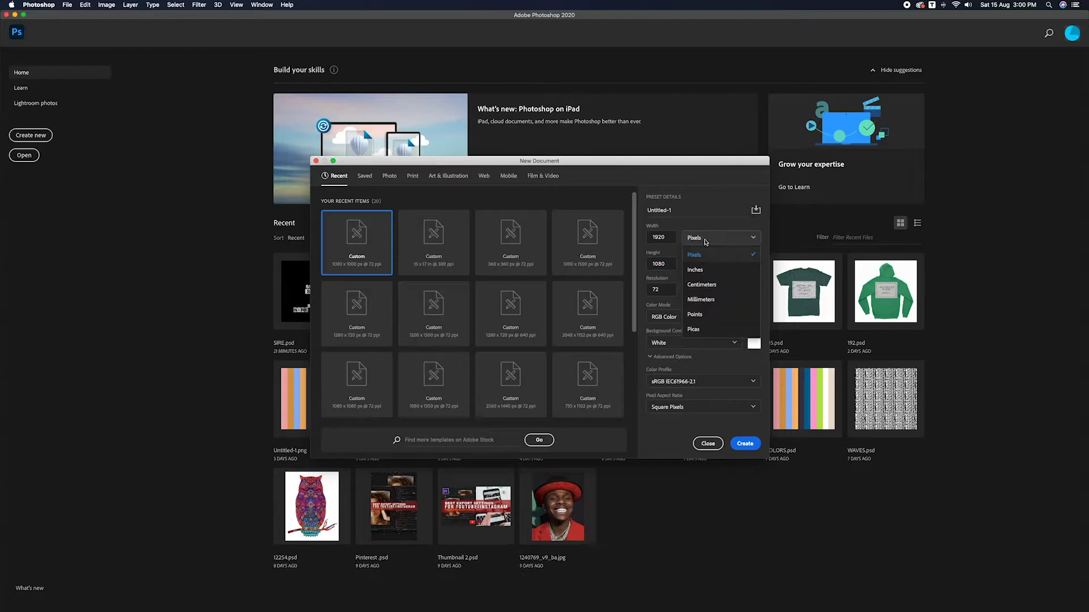
# - Create a new 1920 × 1080 pixel document at 72 pixels/inch in RGB Color with a white background
pyautogui.click(695, 249)
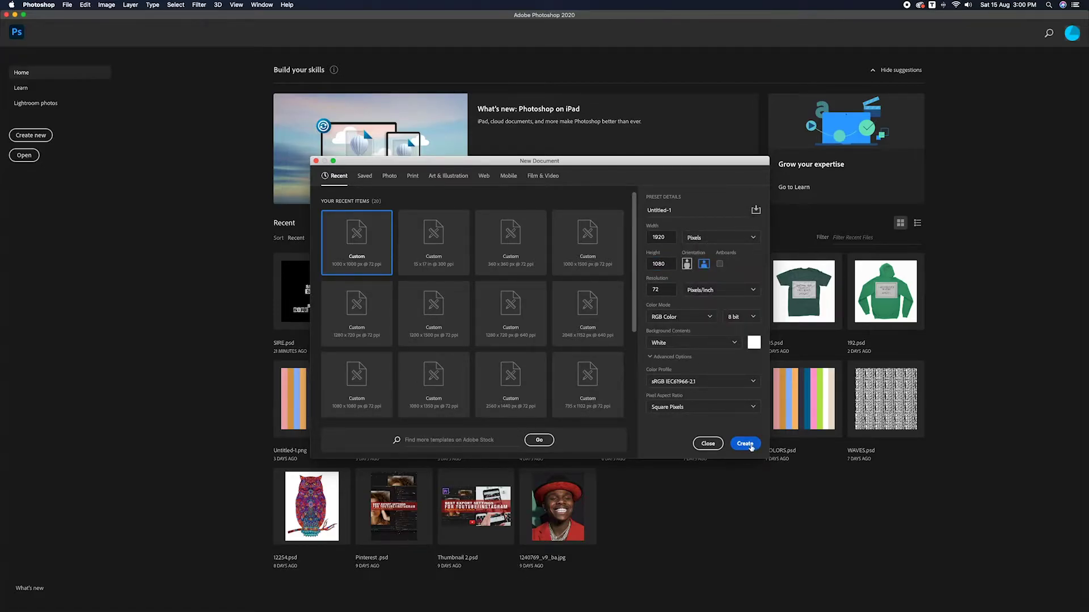
pyautogui.click(745, 444)
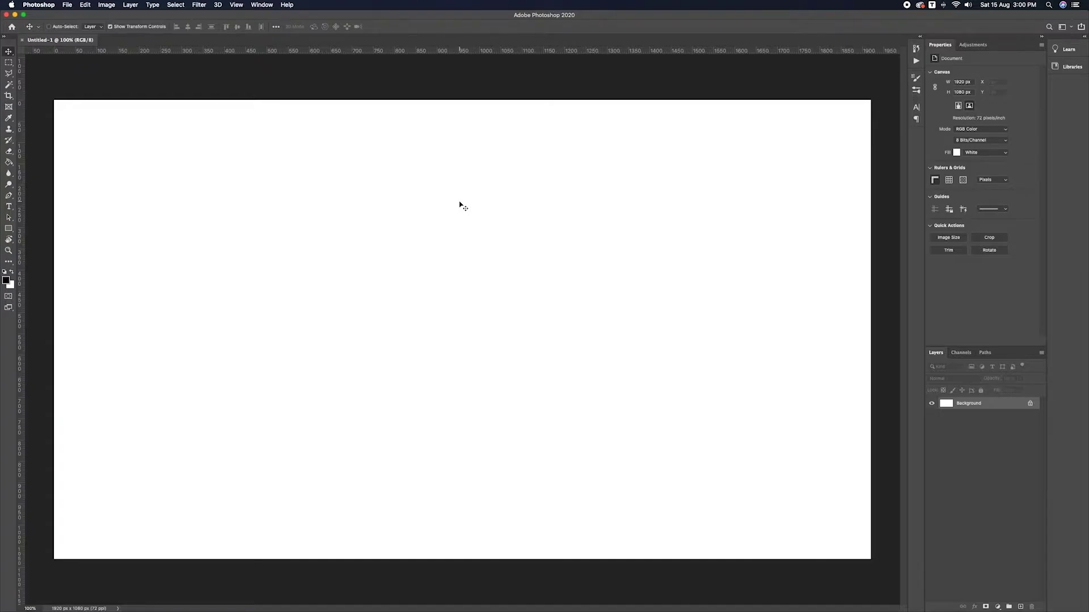
# - Switch to Chrome and open unsplash.com
pyautogui.press('super+Tab')
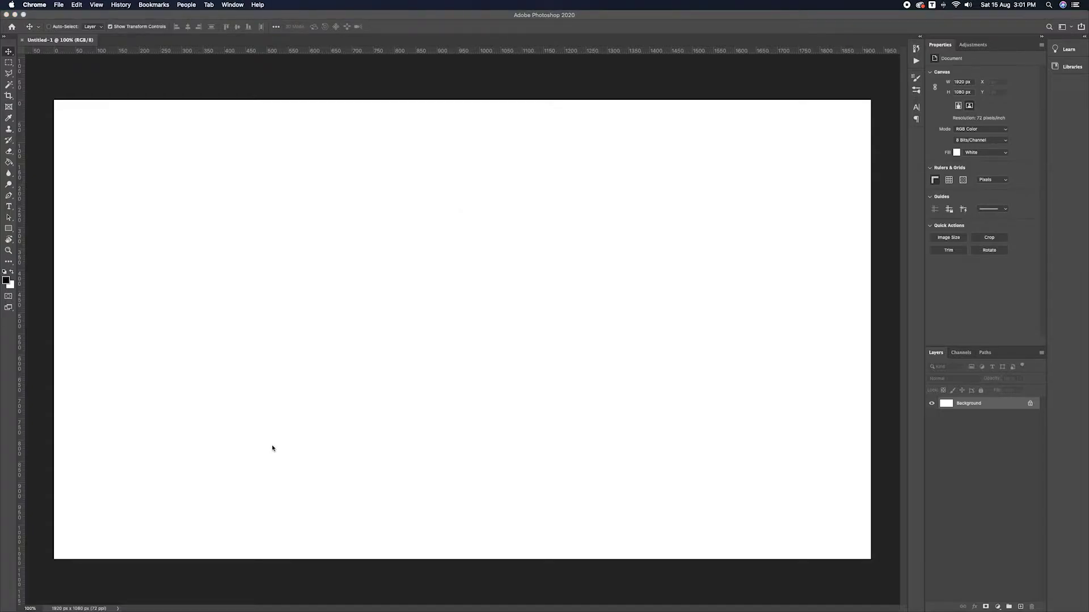
pyautogui.click(118, 593)
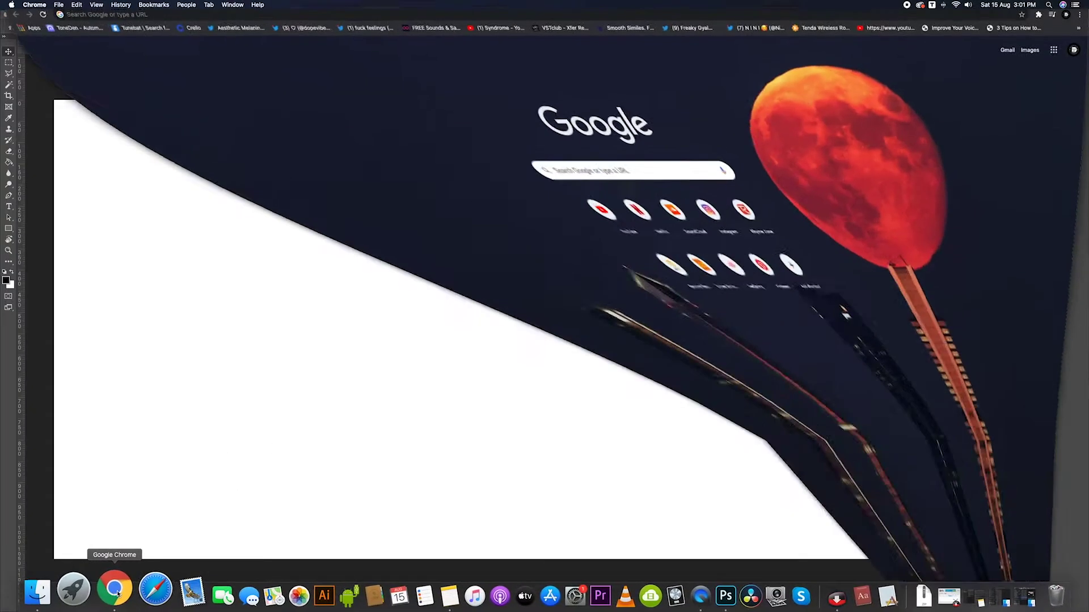
pyautogui.write('unsplash.com')
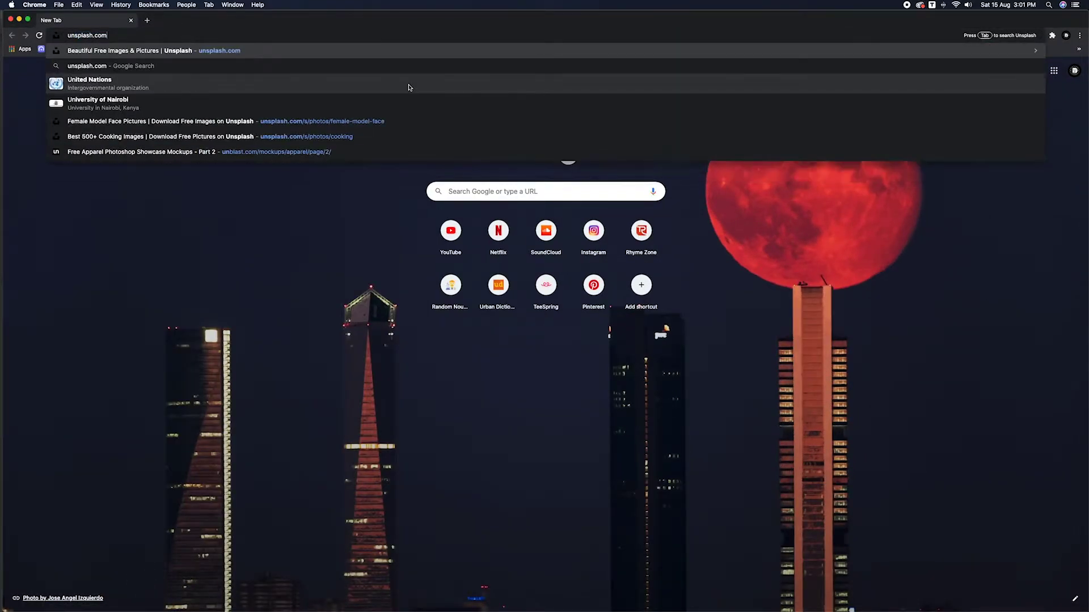
pyautogui.press('Return')
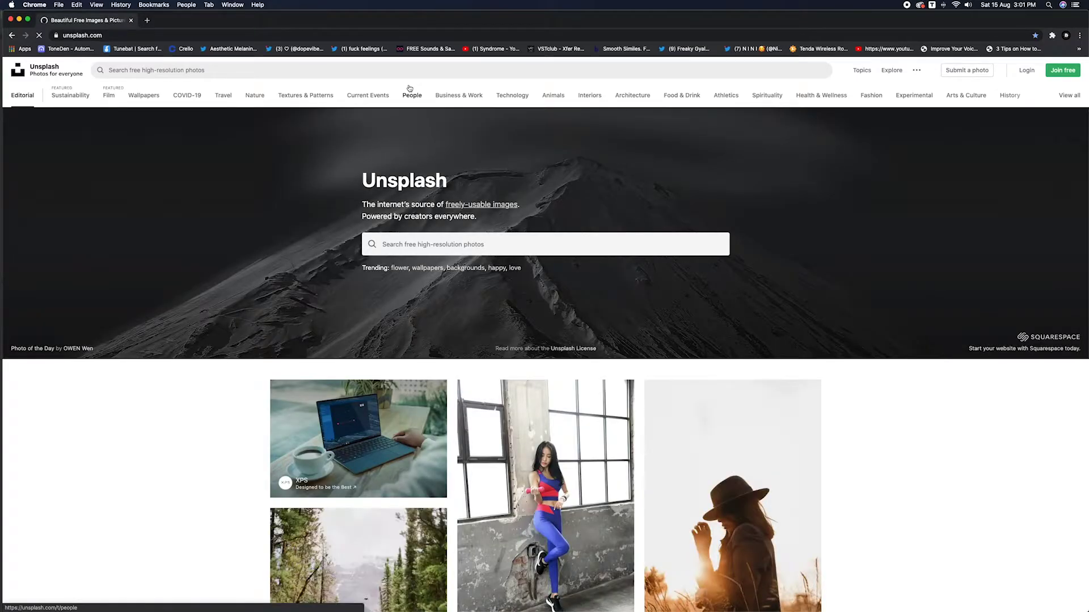
# - Search Unsplash for "cooking" photos
pyautogui.scroll(-2, 413, 293)
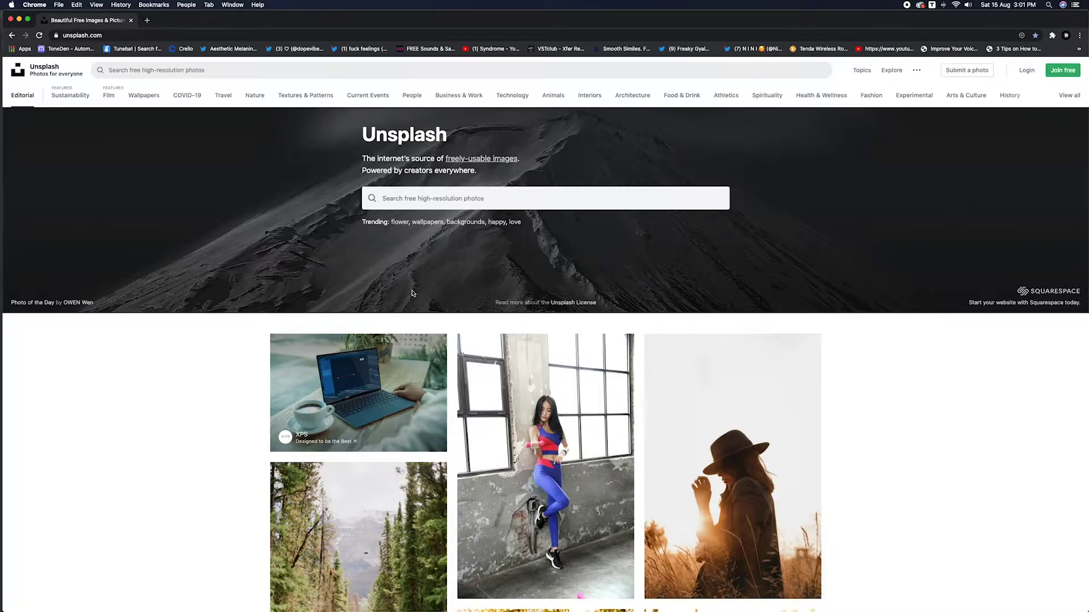
pyautogui.click(419, 199)
pyautogui.write('cooking')
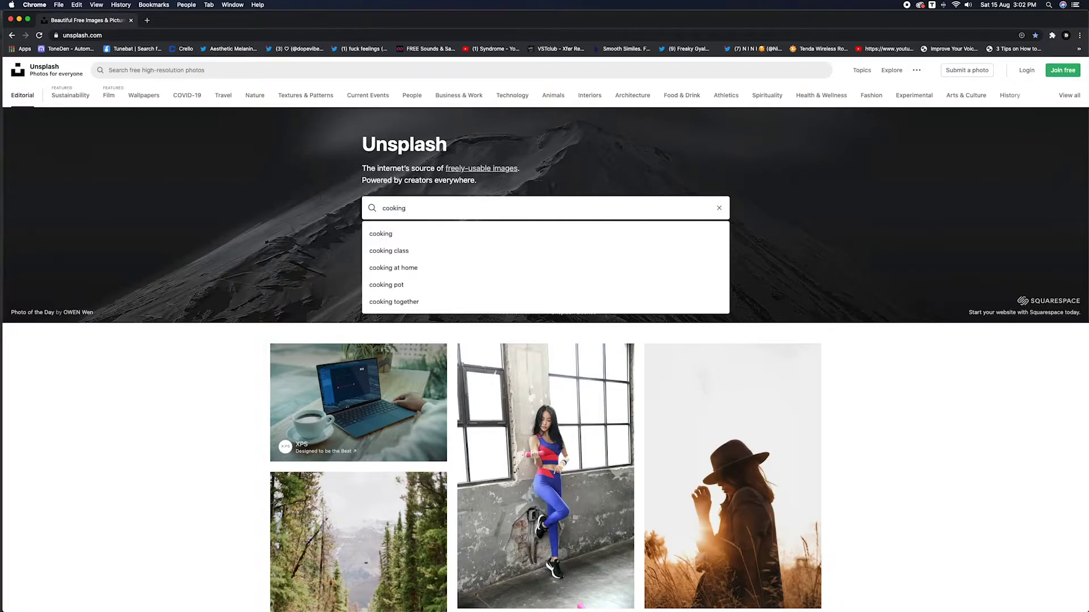
pyautogui.press('Return')
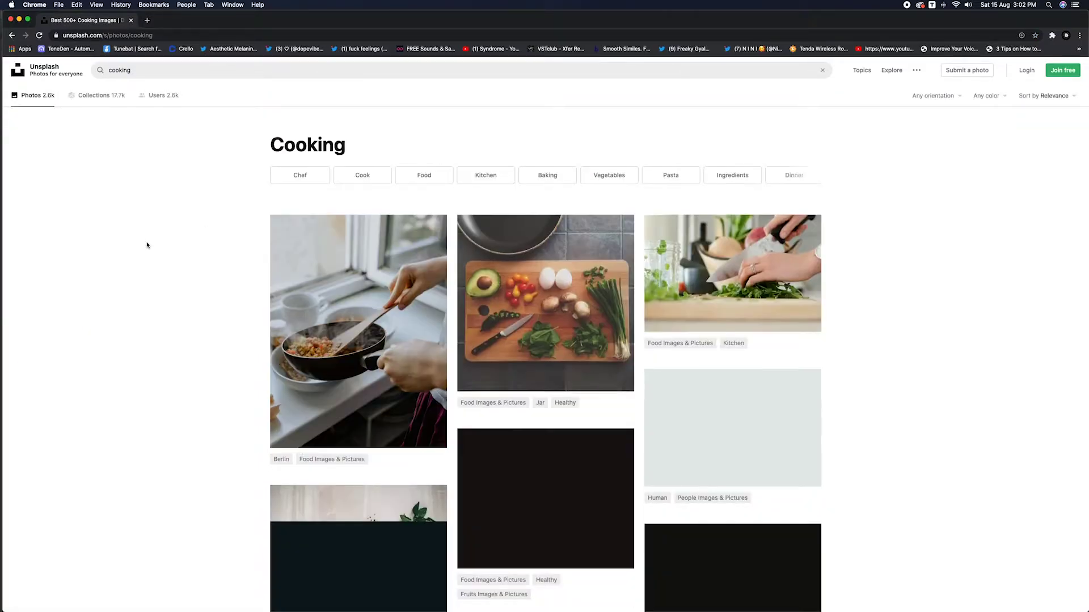
# - Look through the first cooking results and preview the photo of people cooking together in a kitchen
pyautogui.scroll(-2, 147, 245)
pyautogui.scroll(-1, 147, 245)
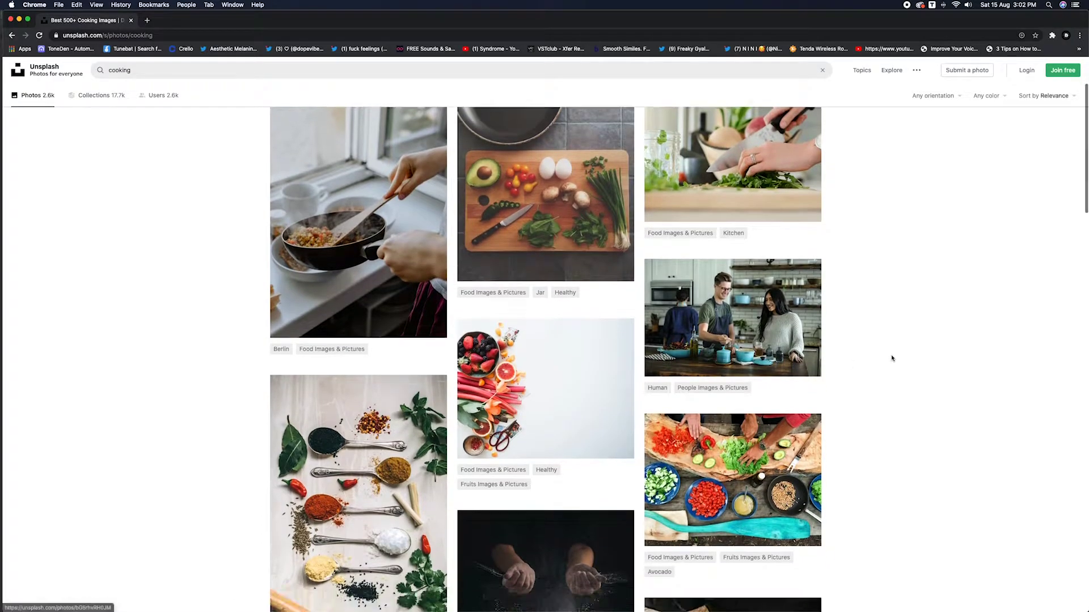
pyautogui.click(734, 363)
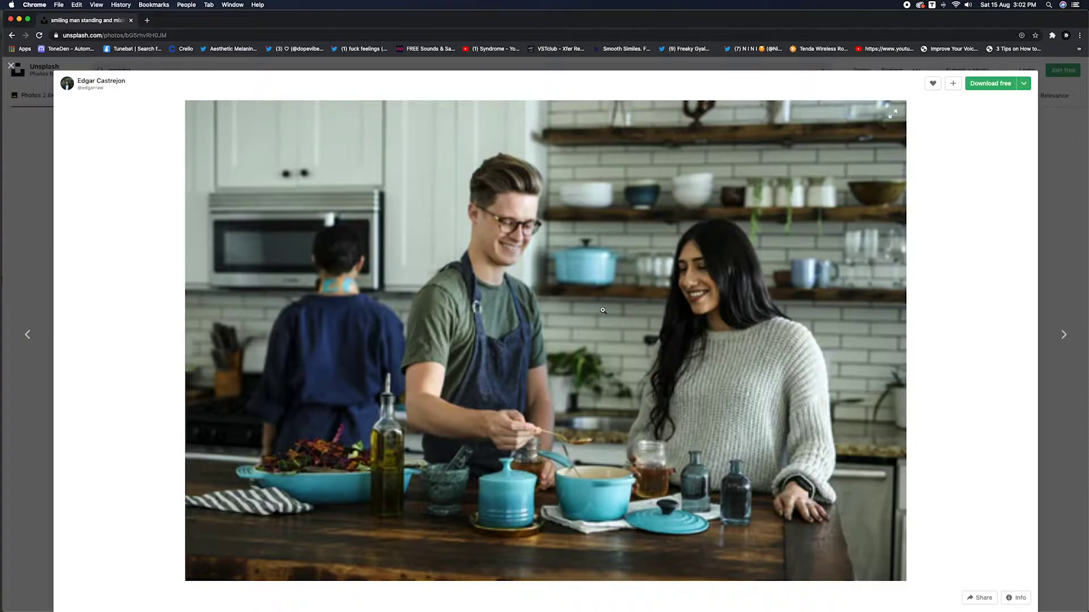
pyautogui.press('Escape')
# - Copy the photo of hands holding a black frying pan and paste it into the Photoshop document
pyautogui.click(344, 290)
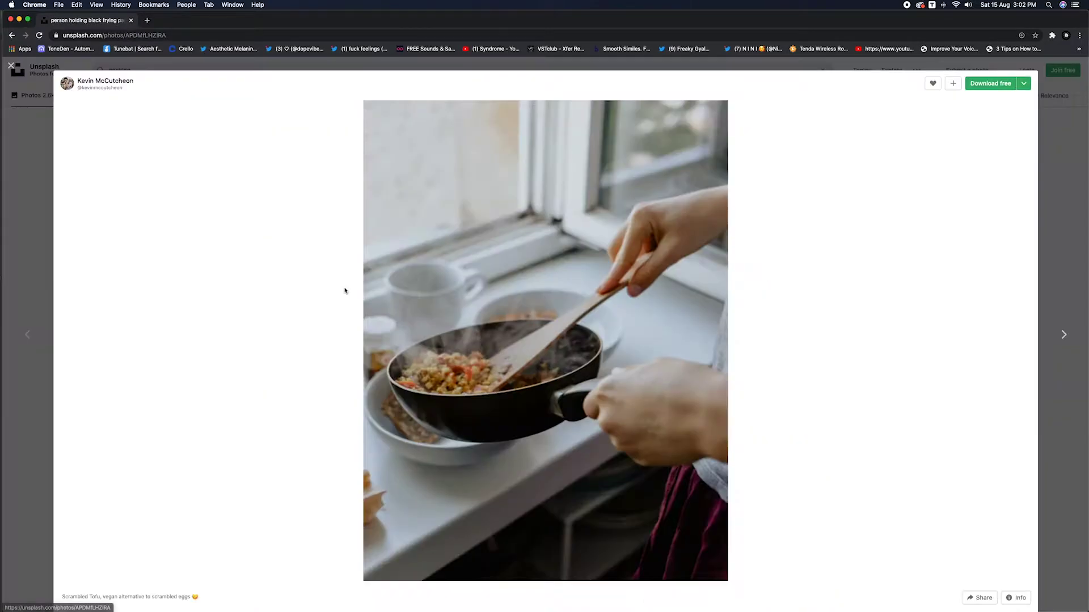
pyautogui.rightClick(496, 267)
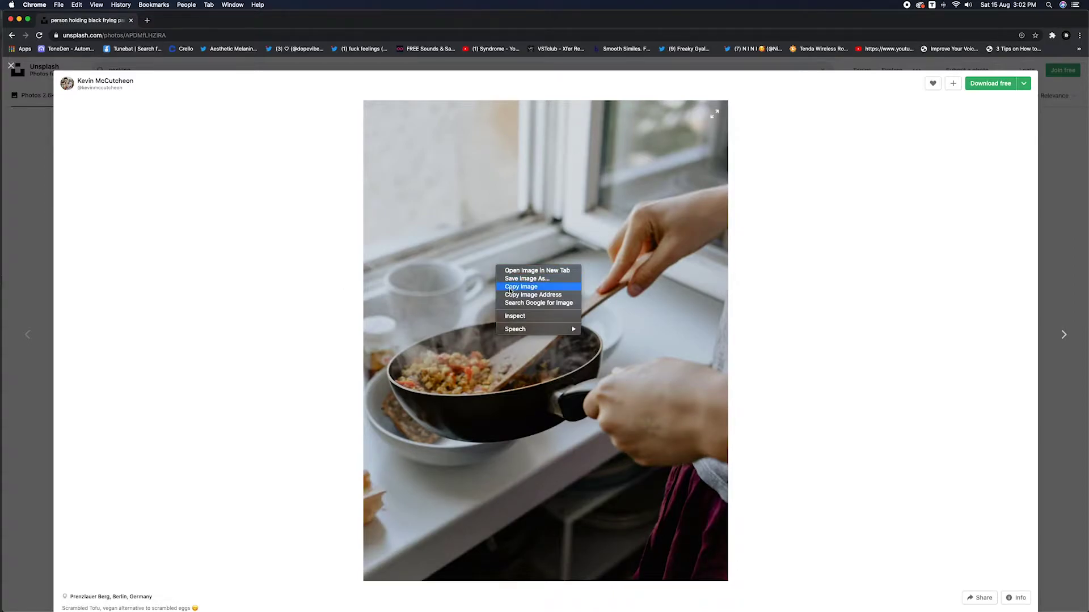
pyautogui.click(516, 286)
pyautogui.moveTo(574, 609)
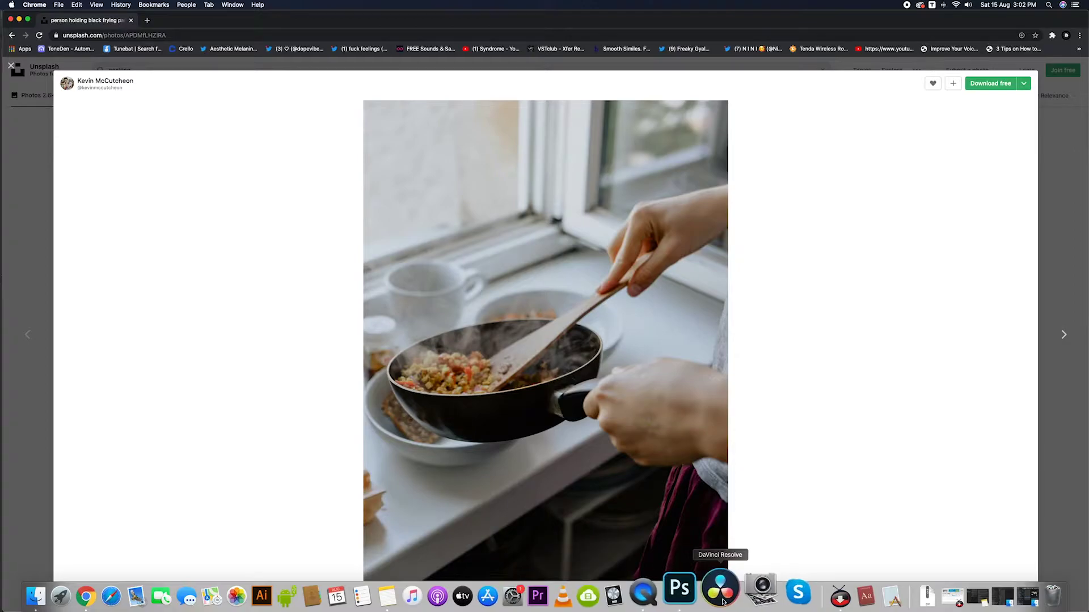
pyautogui.click(706, 595)
pyautogui.press('super+v')
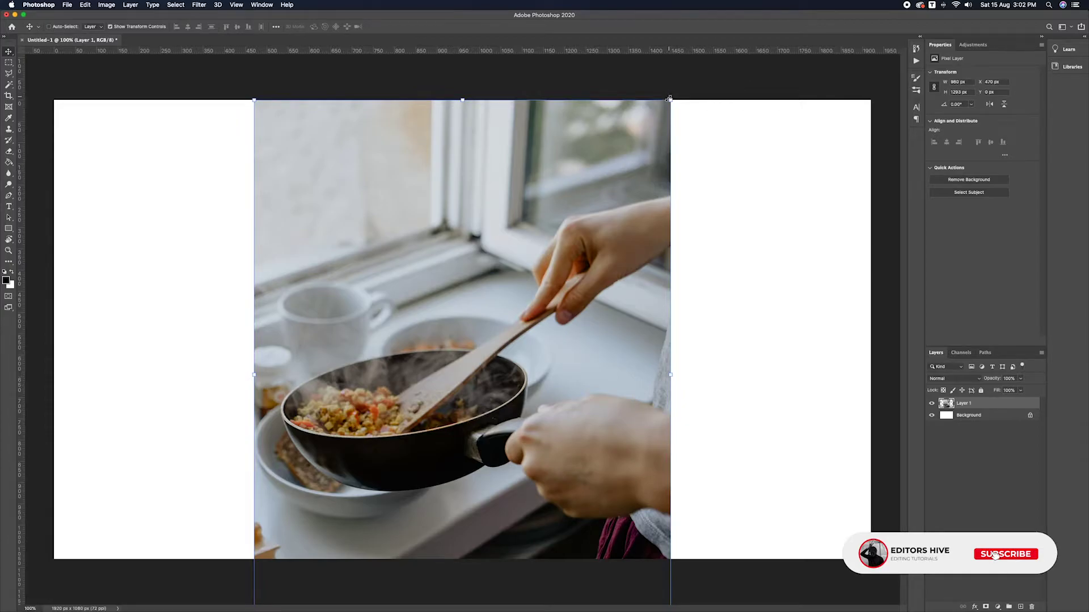
# - Try the frying-pan photo enlarged to about 2128 px wide across the canvas and delete its layer
pyautogui.moveTo(671, 100); pyautogui.dragTo(811, 6)
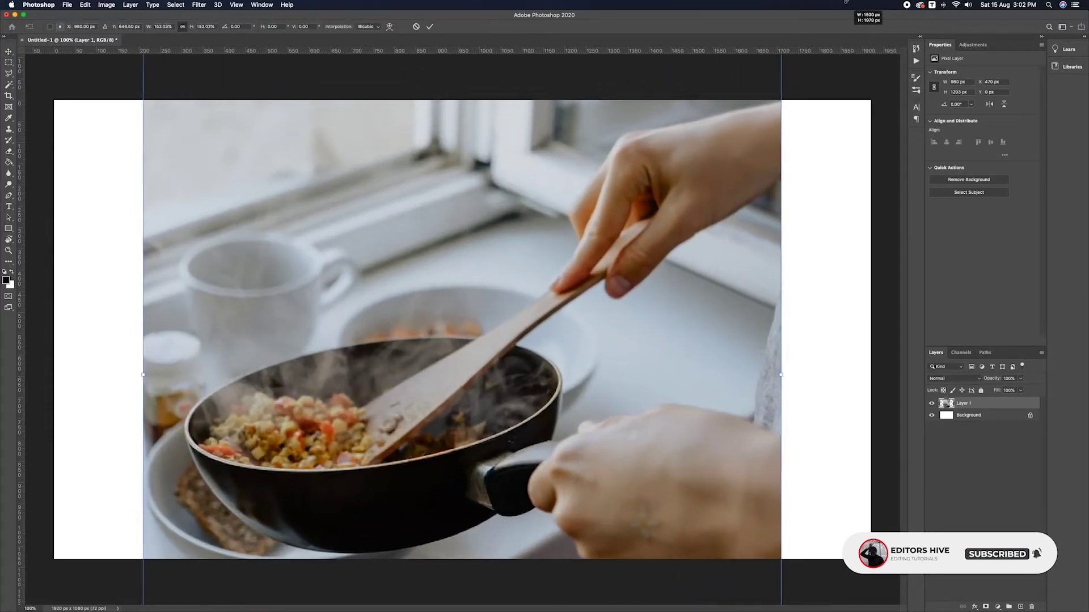
pyautogui.press('super+minus')
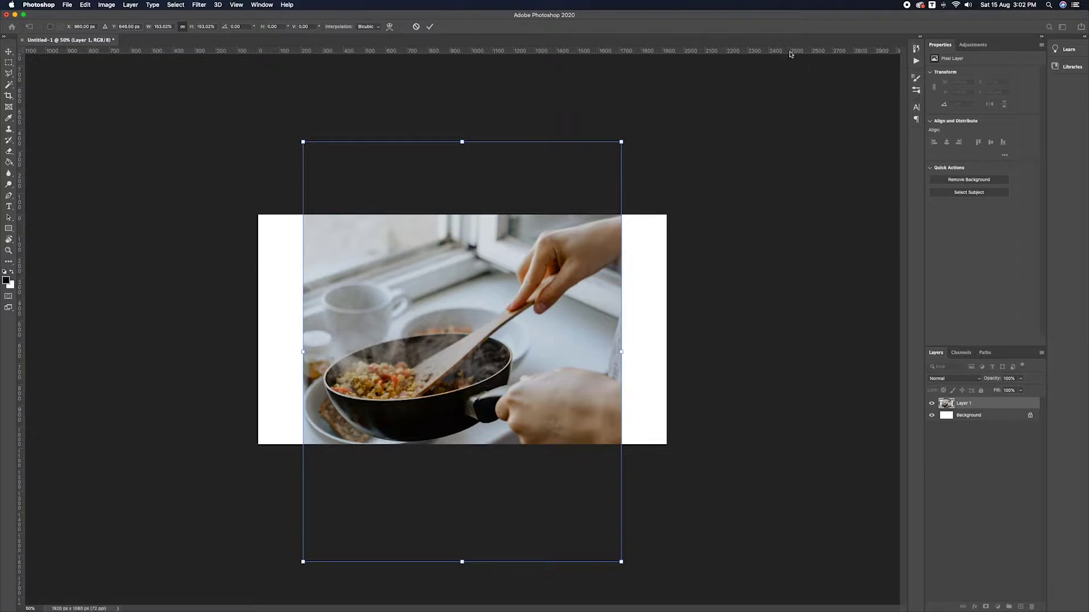
pyautogui.moveTo(622, 142); pyautogui.dragTo(710, 66)
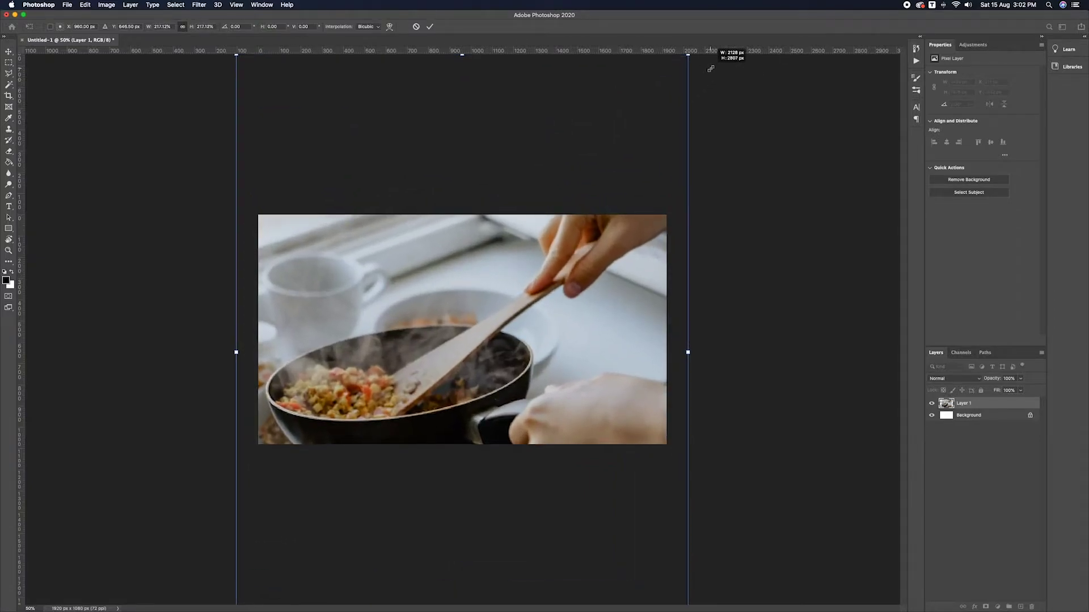
pyautogui.moveTo(482, 439); pyautogui.dragTo(495, 366)
pyautogui.press('Return')
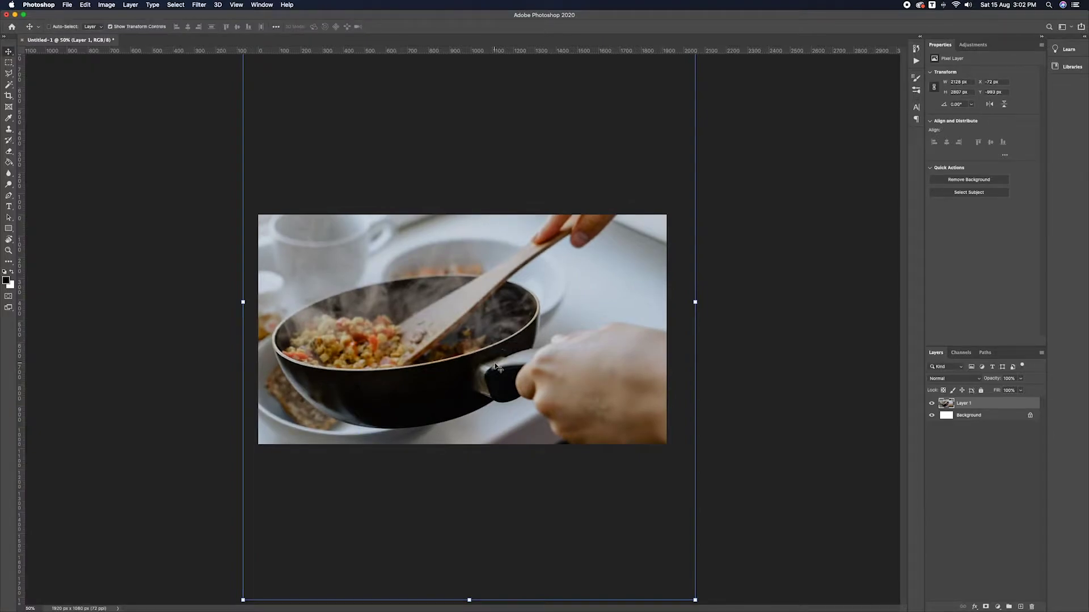
pyautogui.press('Delete')
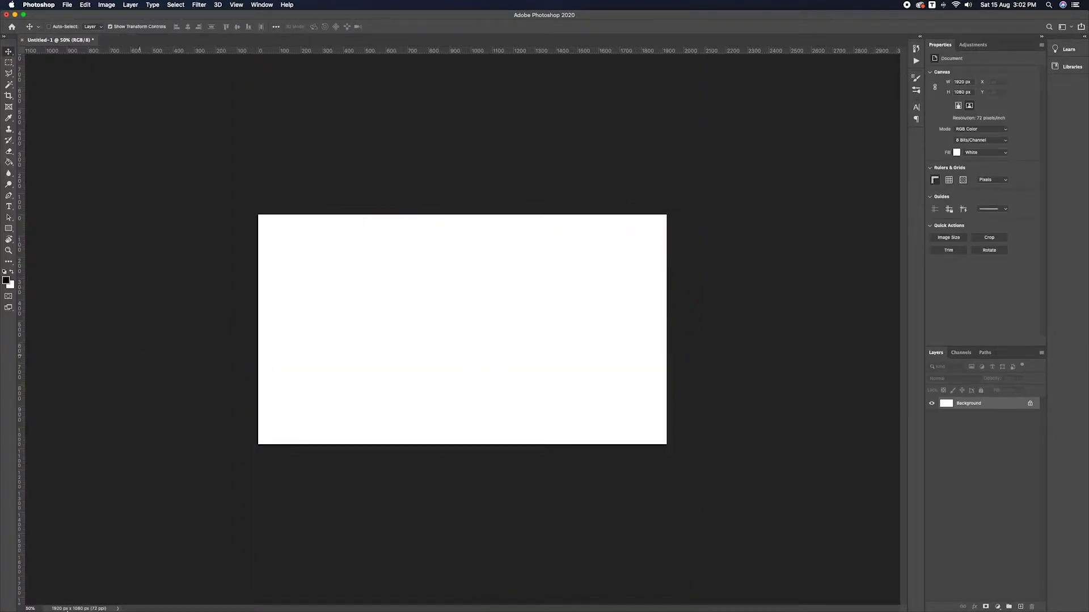
# - Return to the Unsplash results in Chrome and open the dark photo of a wooden board, mortar, pan and knives
pyautogui.moveTo(76, 590)
pyautogui.click(125, 589)
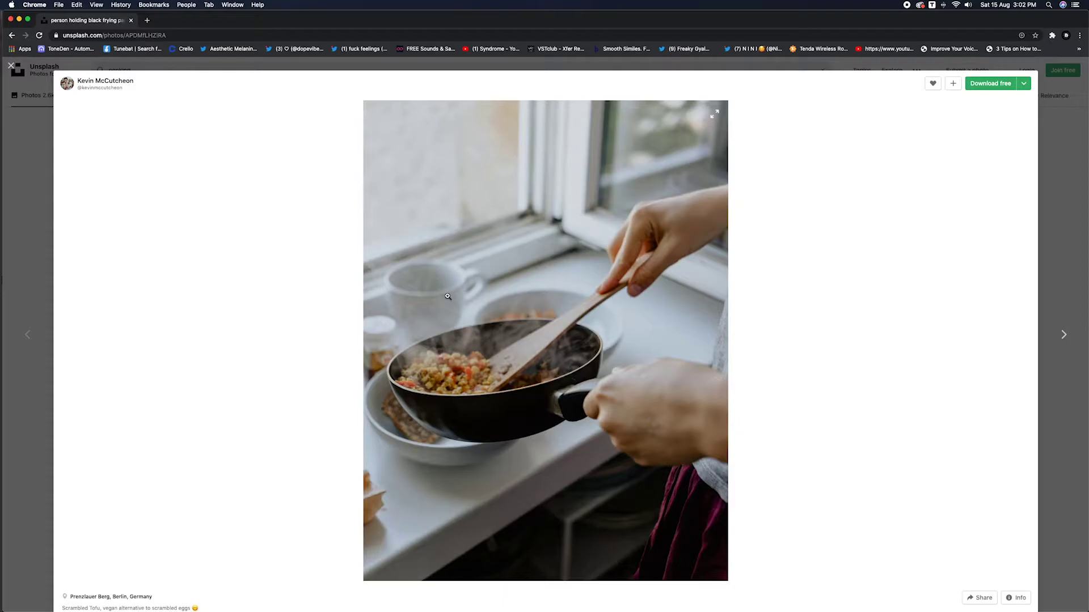
pyautogui.press('Escape')
pyautogui.scroll(-5, 673, 361)
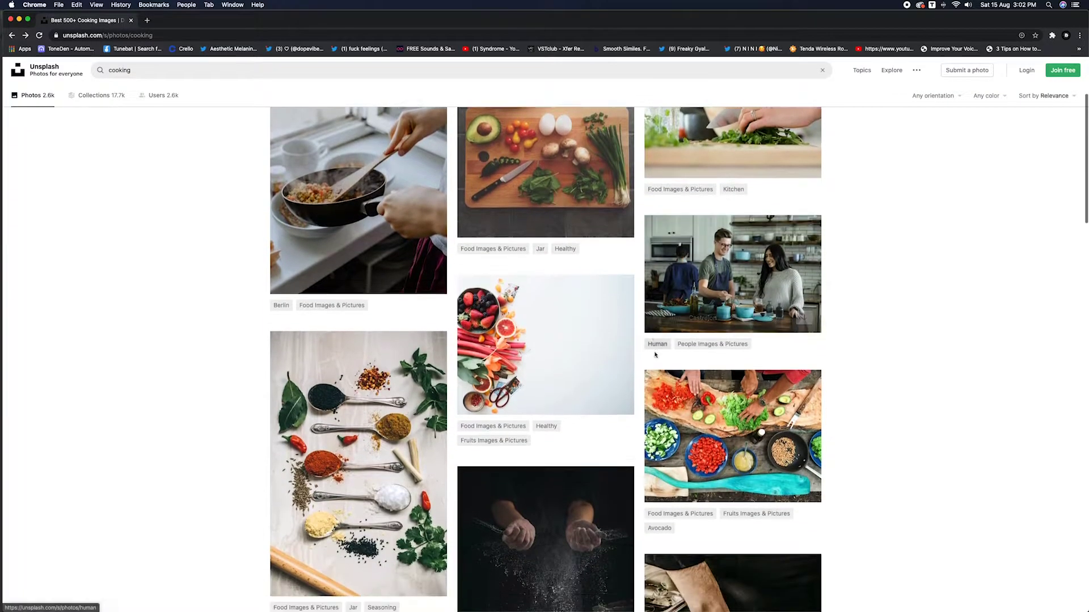
pyautogui.scroll(-6, 672, 362)
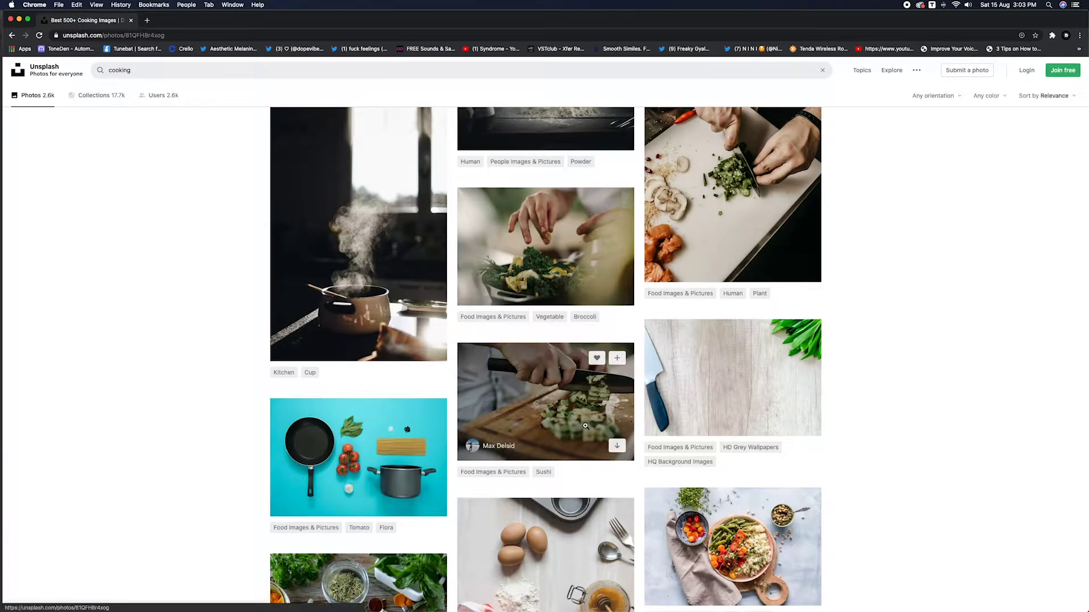
pyautogui.click(615, 428)
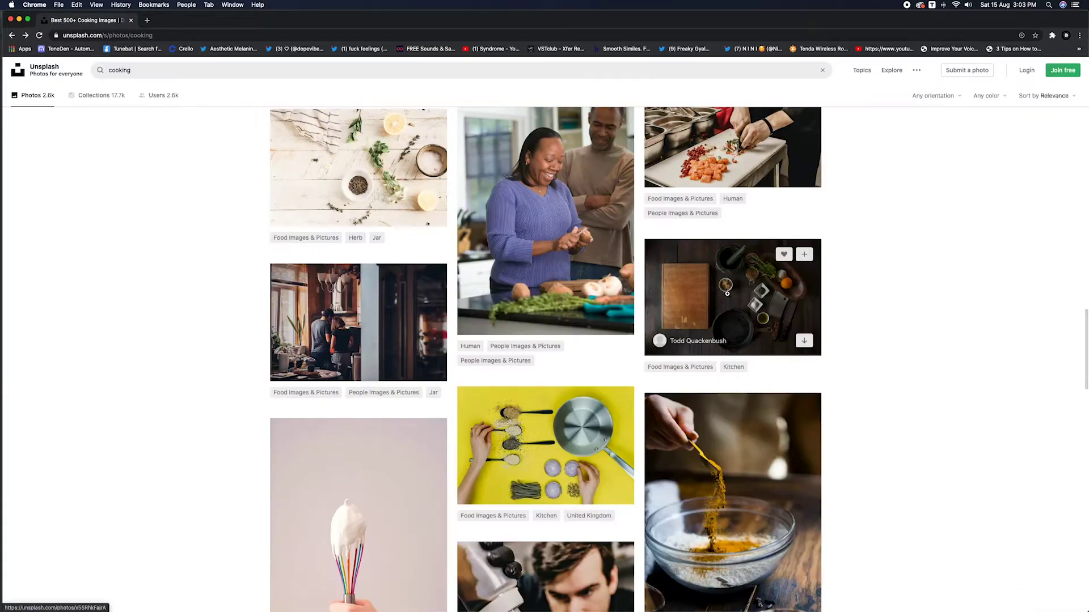
pyautogui.click(727, 293)
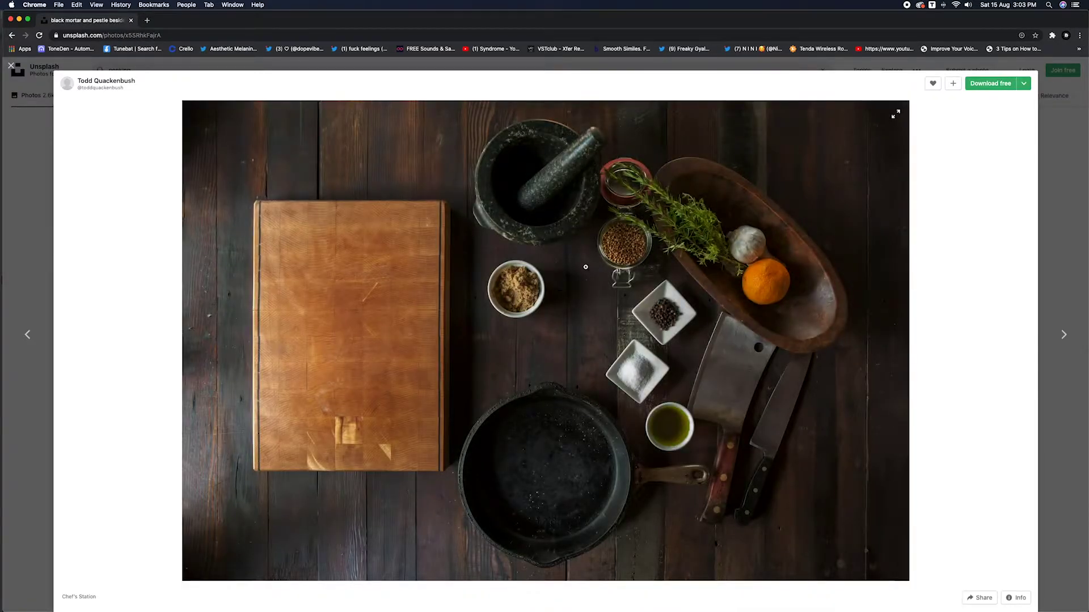
# - Copy the dark kitchen utensils photo and paste it into the Photoshop document
pyautogui.rightClick(565, 258)
pyautogui.click(596, 277)
pyautogui.rightClick(516, 244)
pyautogui.click(542, 265)
pyautogui.press('super+Tab')
pyautogui.press('super+v')
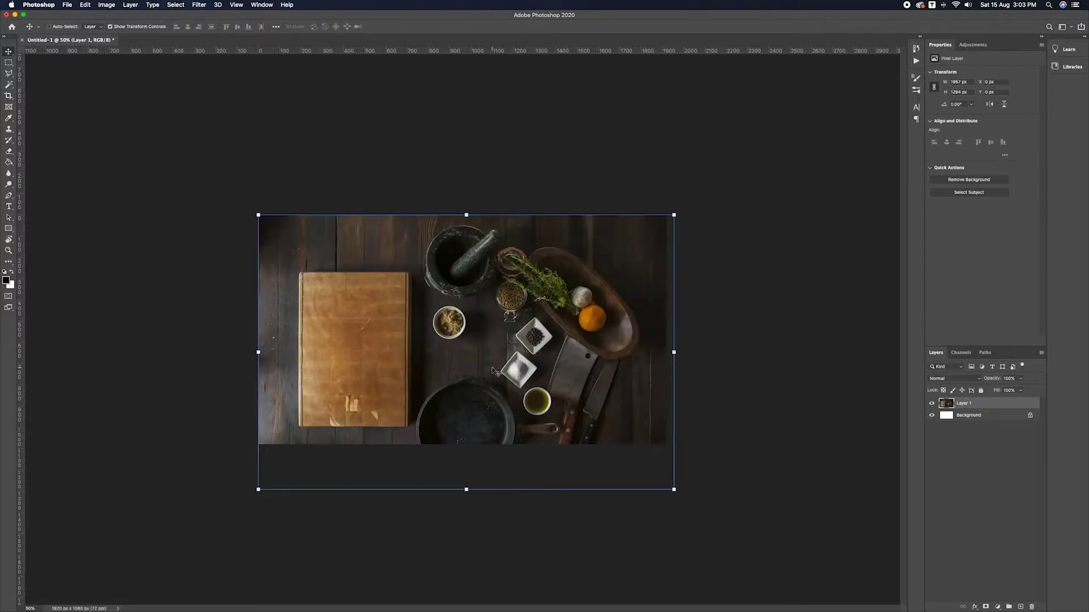
# - Move the pasted utensils photo up to about Y -107 px so it is vertically centred on the canvas
pyautogui.moveTo(503, 367); pyautogui.dragTo(498, 327)
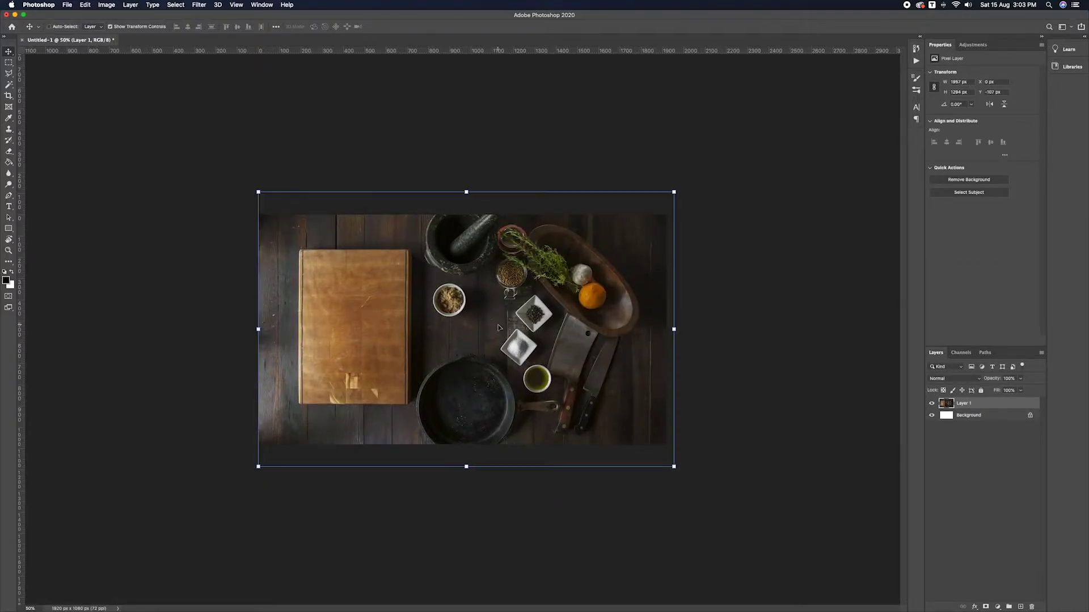
pyautogui.press('super+0')
pyautogui.press('super+minus')
pyautogui.press('super+minus')
pyautogui.press('super+equal')
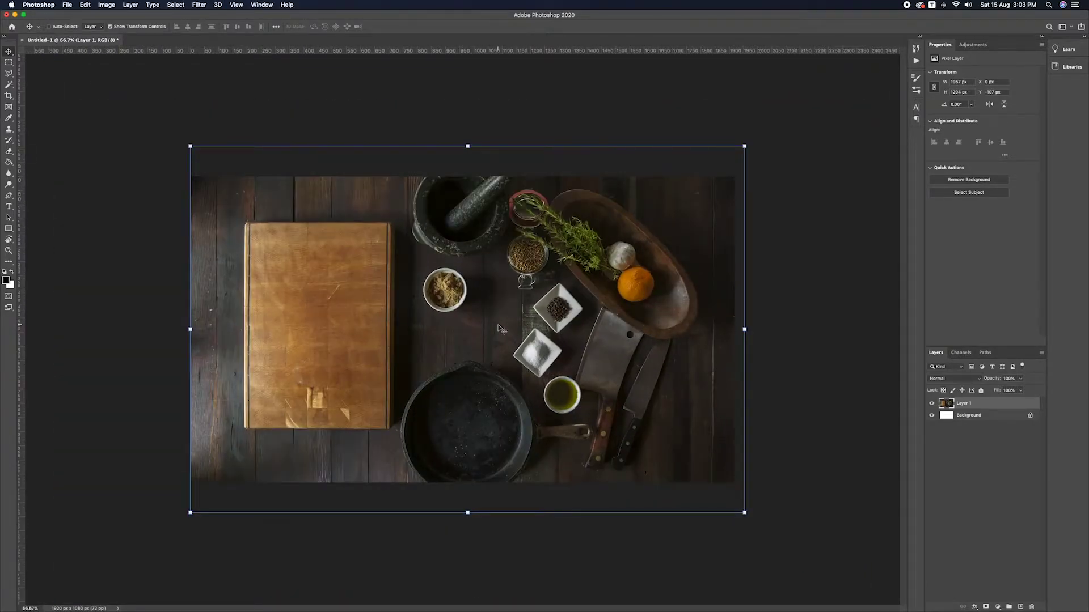
# - Flip the utensils photo horizontally and deselect its layer
pyautogui.click(66, 4)
pyautogui.moveTo(85, 5)
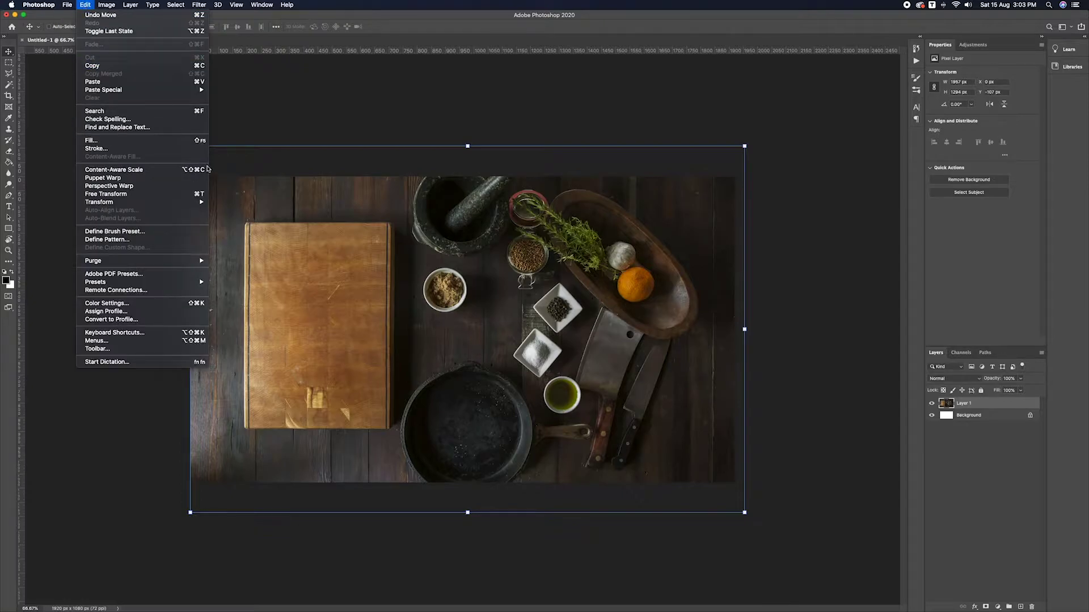
pyautogui.moveTo(200, 202)
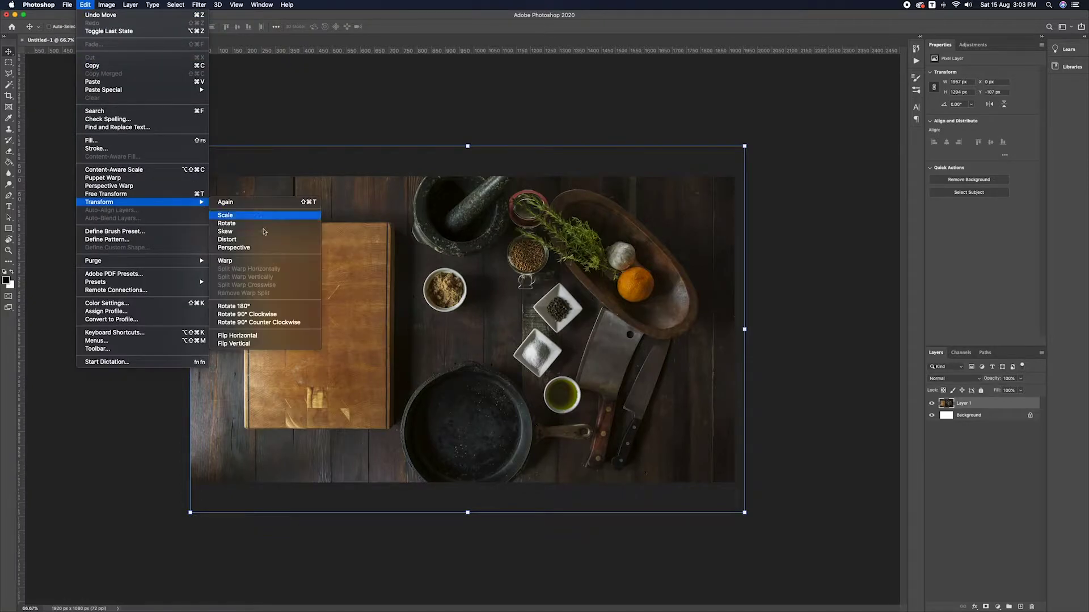
pyautogui.click(258, 338)
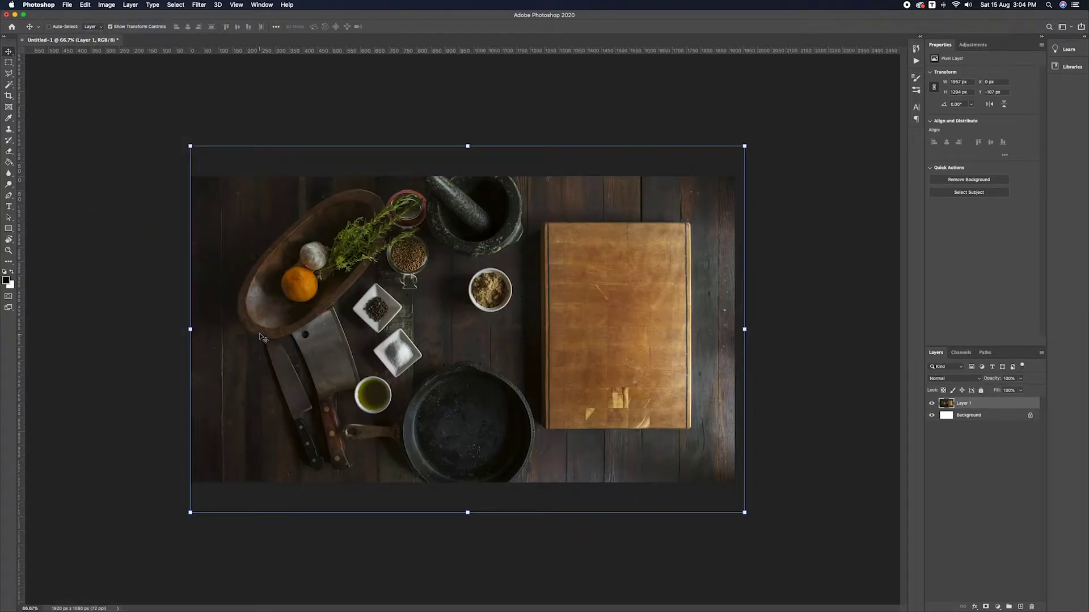
pyautogui.click(1007, 470)
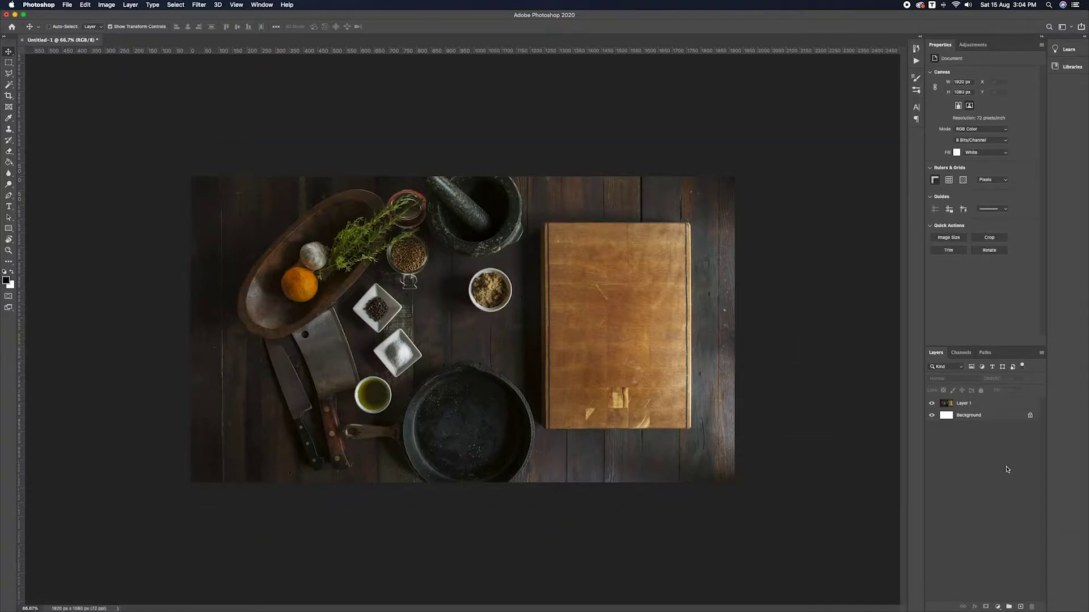
# - Add the text "COOKING TUTORIAL" on two lines over the wooden board and commit it
pyautogui.press('t')
pyautogui.click(570, 303)
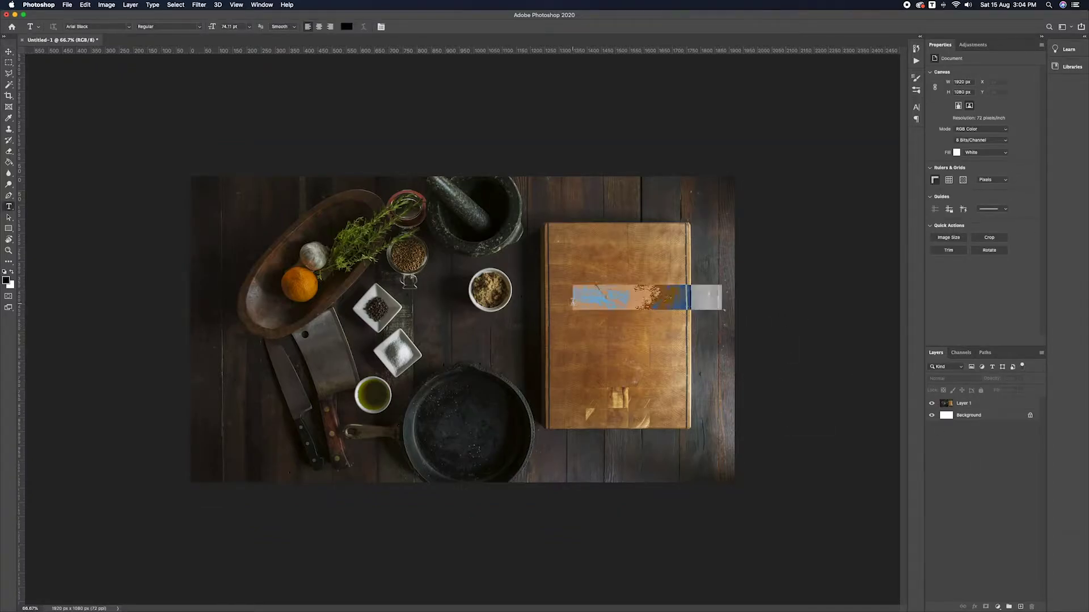
pyautogui.write('COOKING')
pyautogui.press('Return')
pyautogui.write('TUTORIAL')
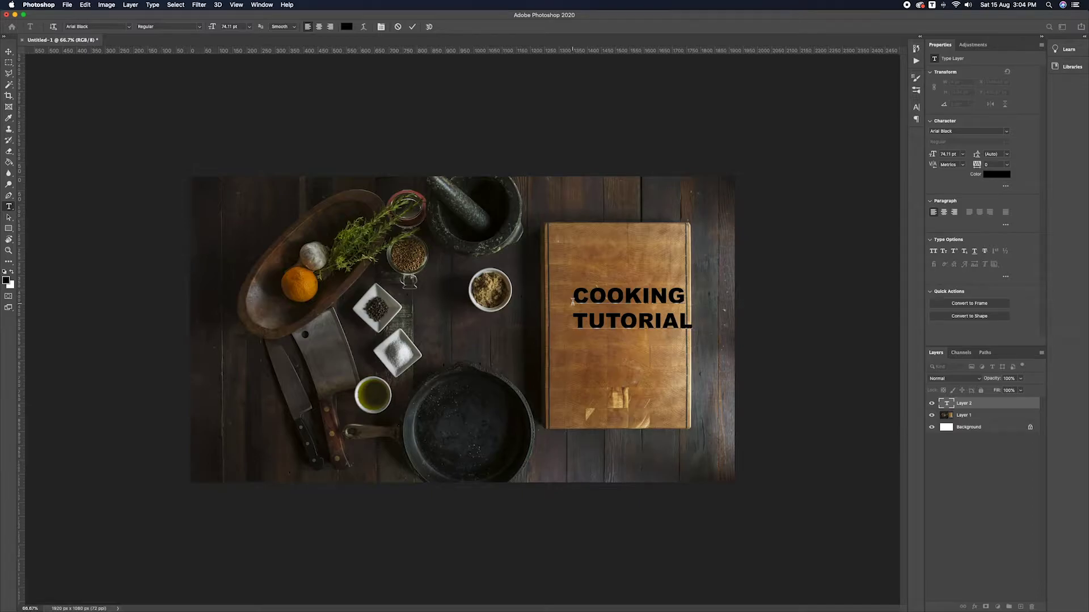
pyautogui.click(959, 404)
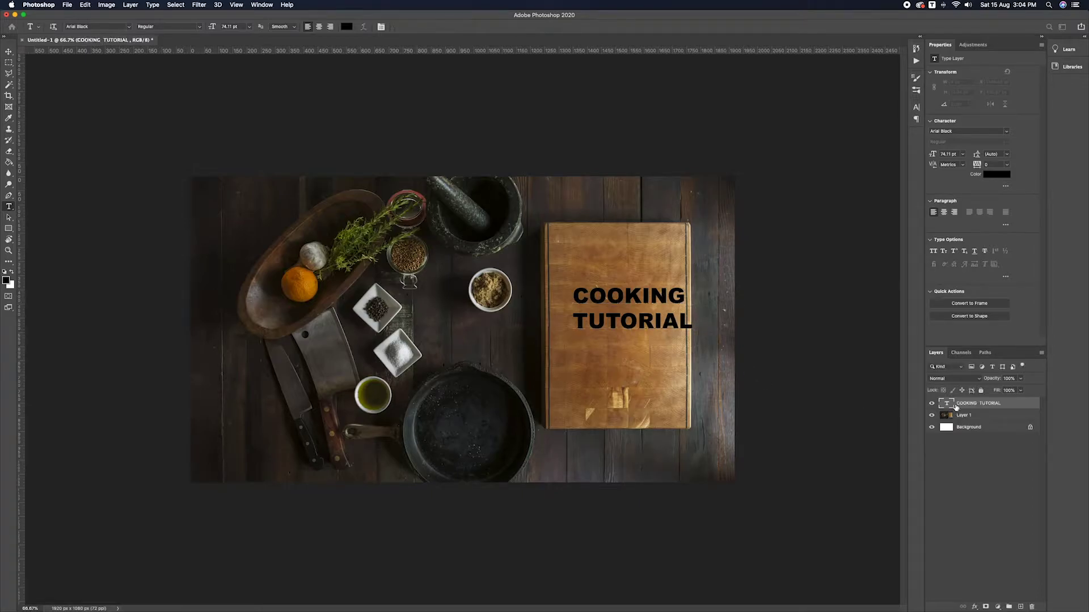
# - Change the colour of the COOKING TUTORIAL text to white (#ffffff)
pyautogui.click(987, 177)
pyautogui.click(703, 441)
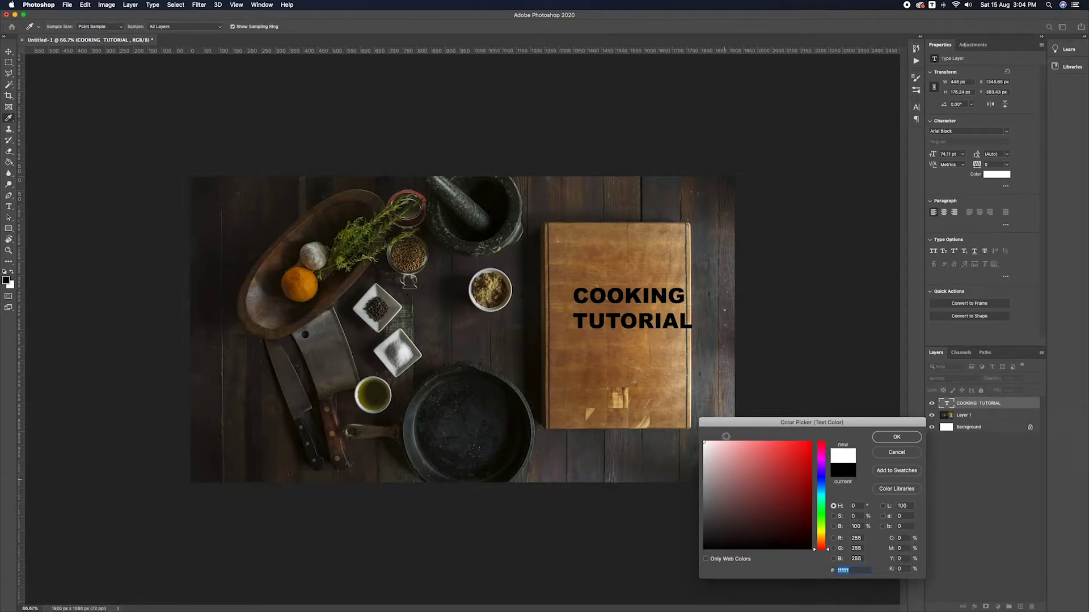
pyautogui.click(897, 438)
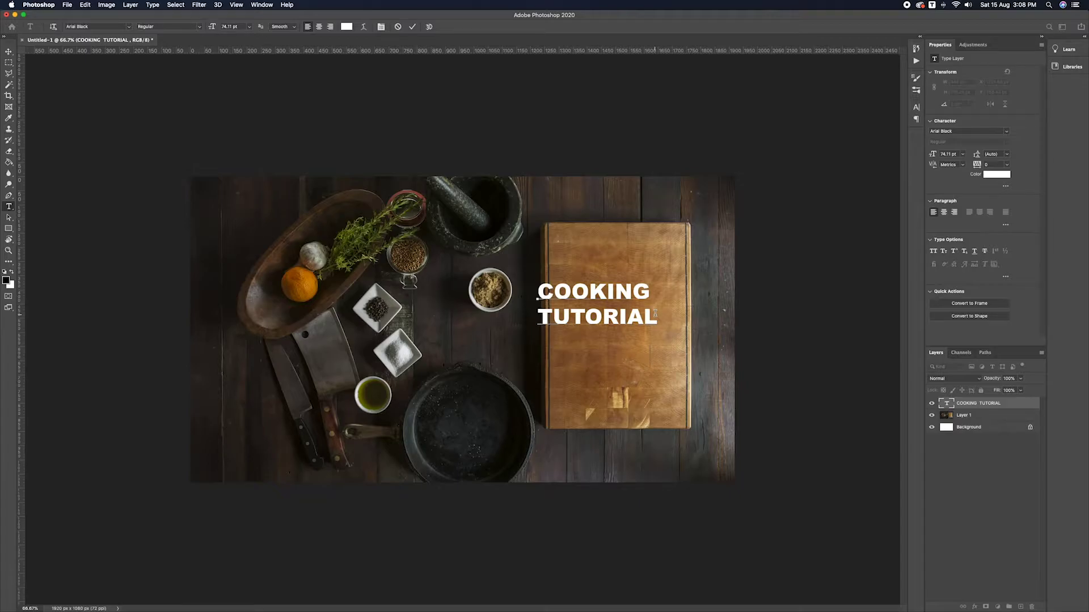
# - Set the word COOKING to the Evogria font and enlarge it to about 163 pt
pyautogui.moveTo(655, 292); pyautogui.dragTo(525, 293)
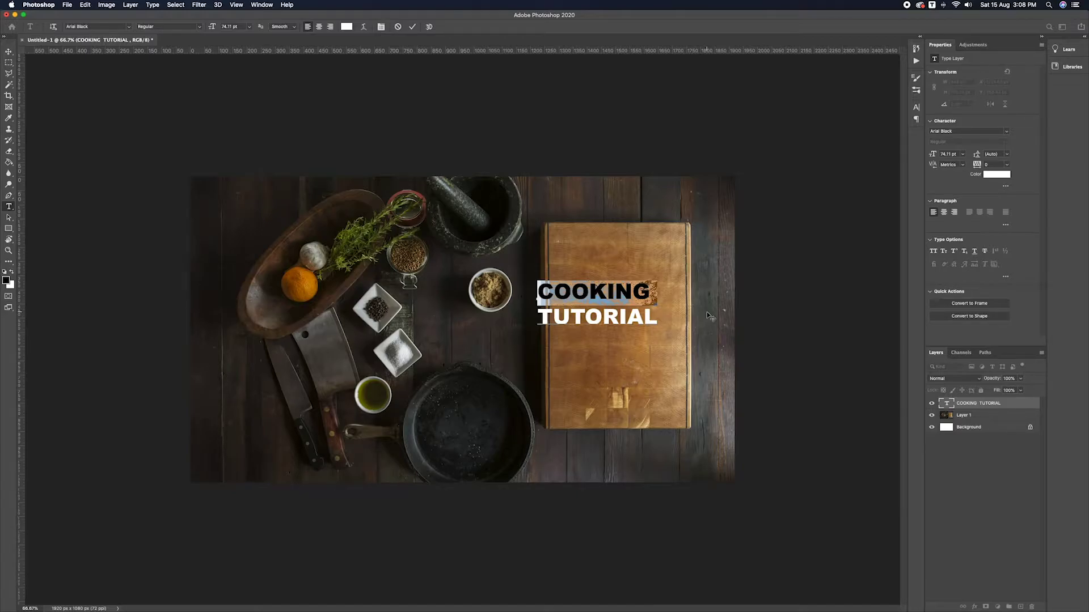
pyautogui.click(658, 315)
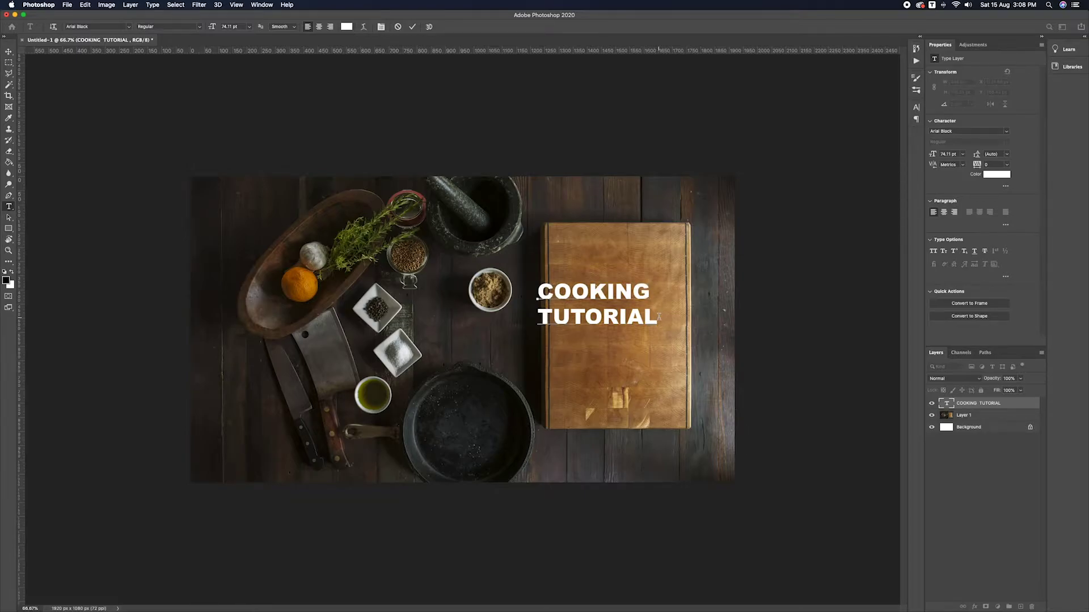
pyautogui.moveTo(653, 289); pyautogui.dragTo(535, 290)
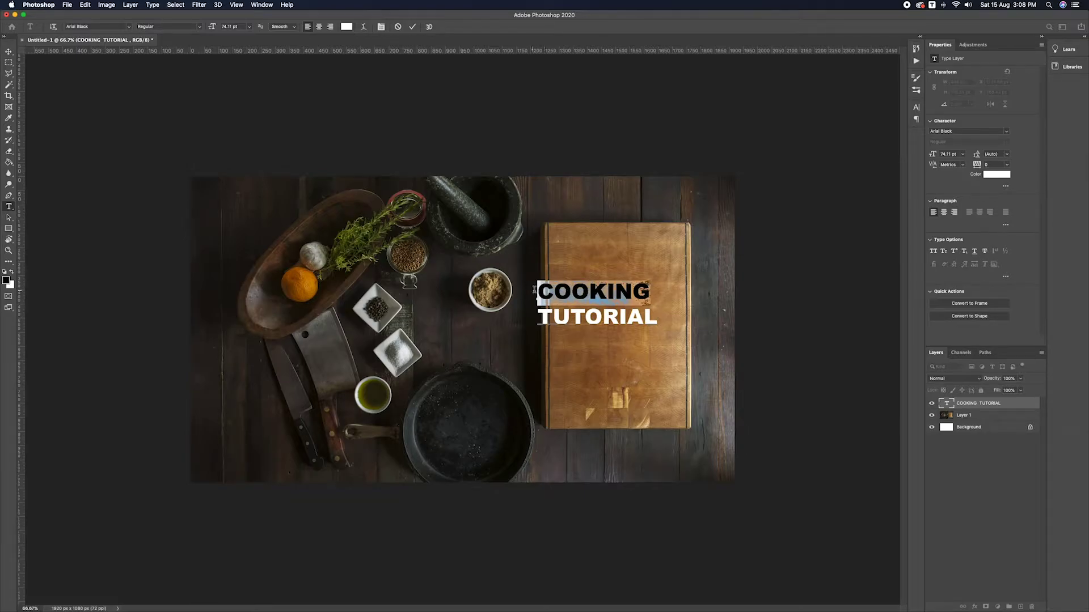
pyautogui.click(1005, 131)
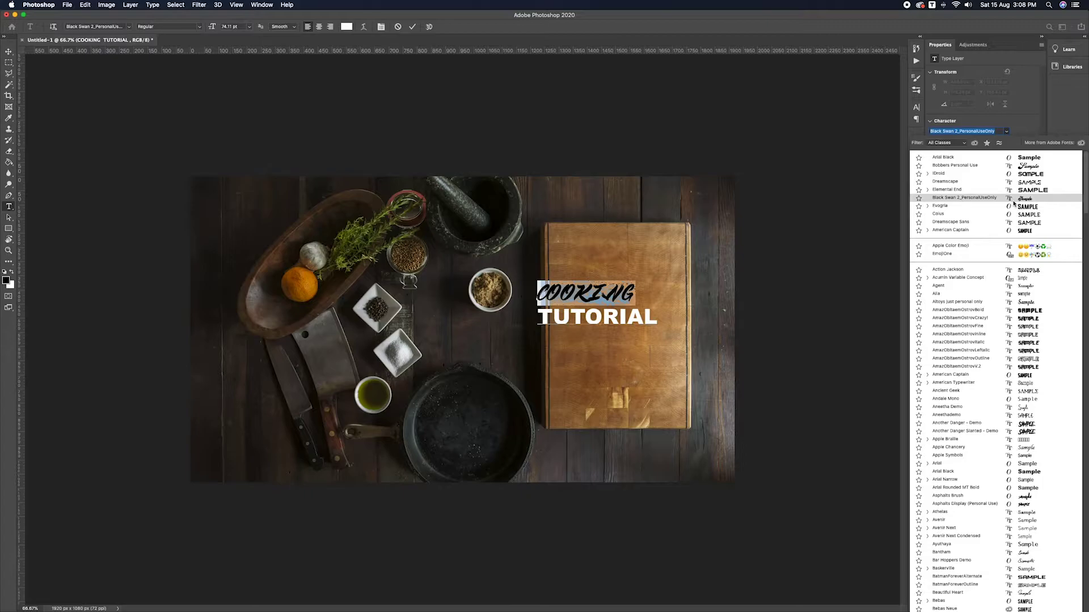
pyautogui.click(1013, 209)
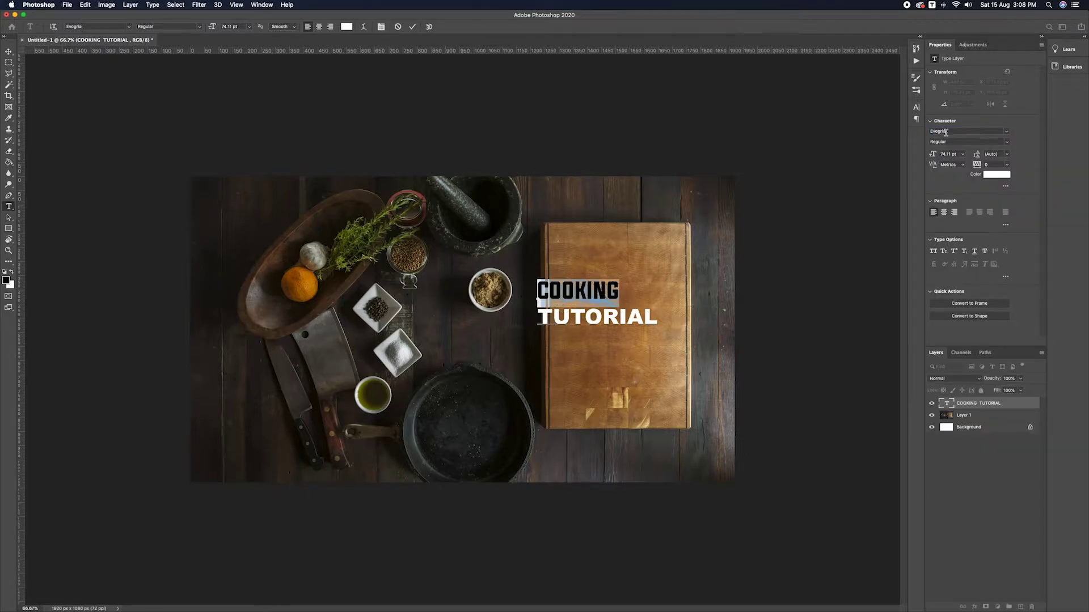
pyautogui.moveTo(930, 152)
pyautogui.mouseDown()
pyautogui.moveTo(961, 142)
pyautogui.moveTo(939, 157)
pyautogui.mouseUp()
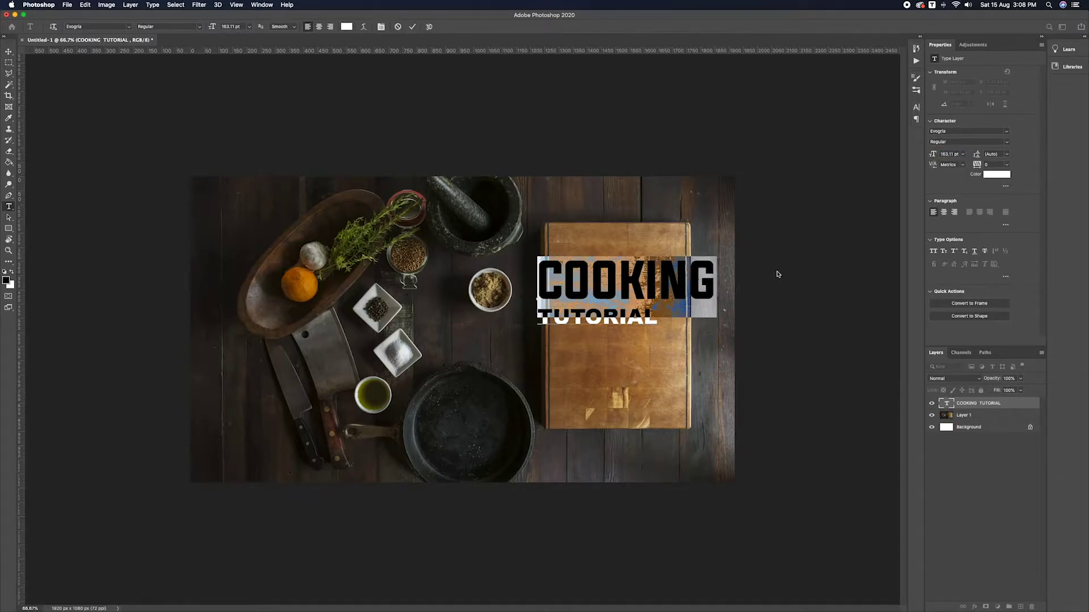
# - Set the word TUTORIAL to the Another Danger Slanted - Demo font, enlarge it slightly and commit the text
pyautogui.click(663, 319)
pyautogui.moveTo(660, 320); pyautogui.dragTo(530, 320)
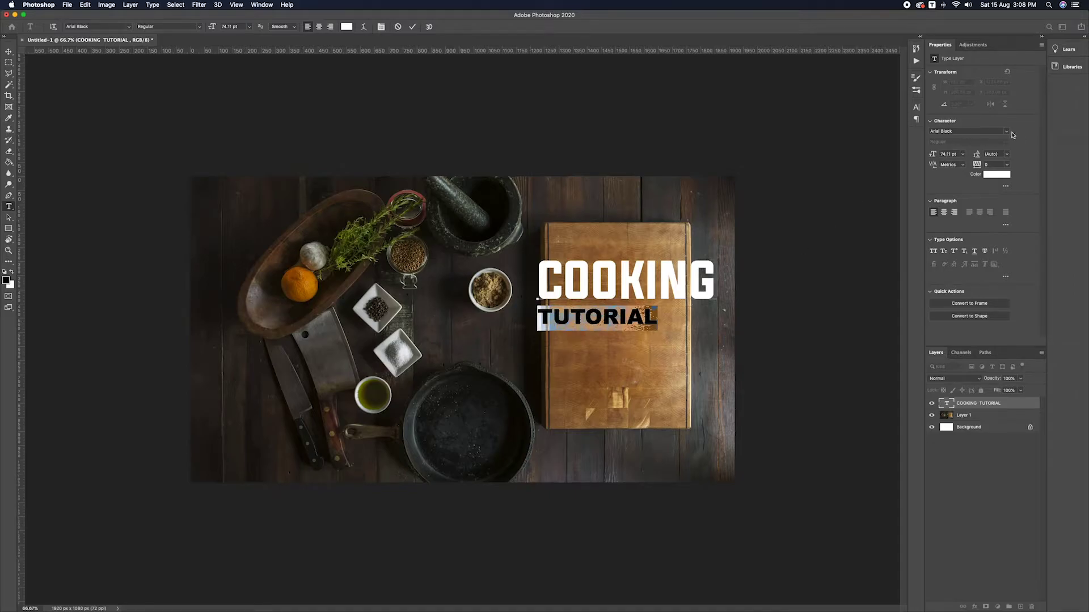
pyautogui.click(1007, 135)
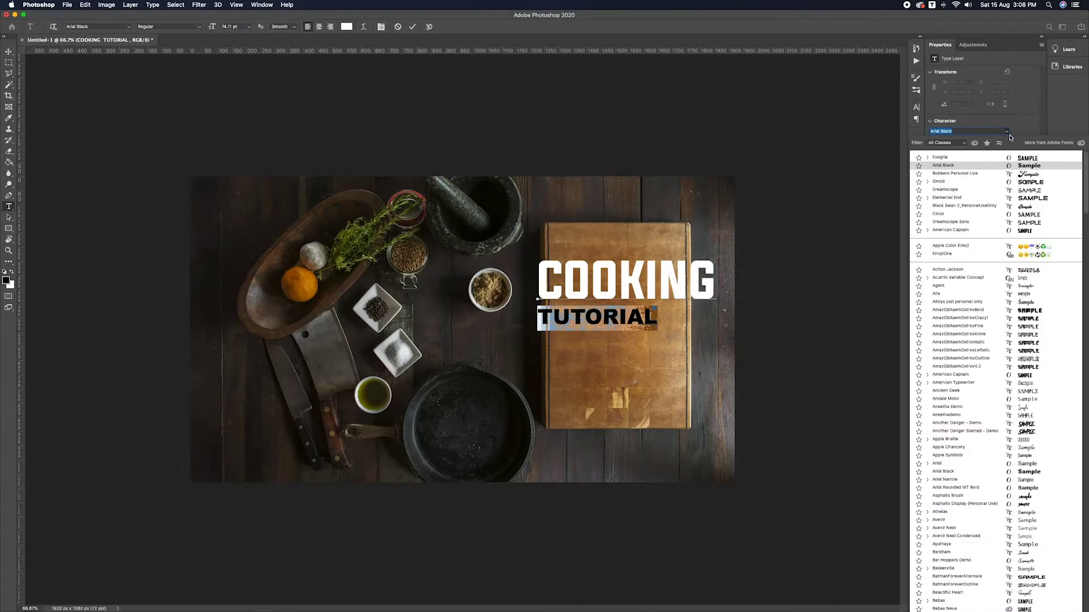
pyautogui.click(1024, 206)
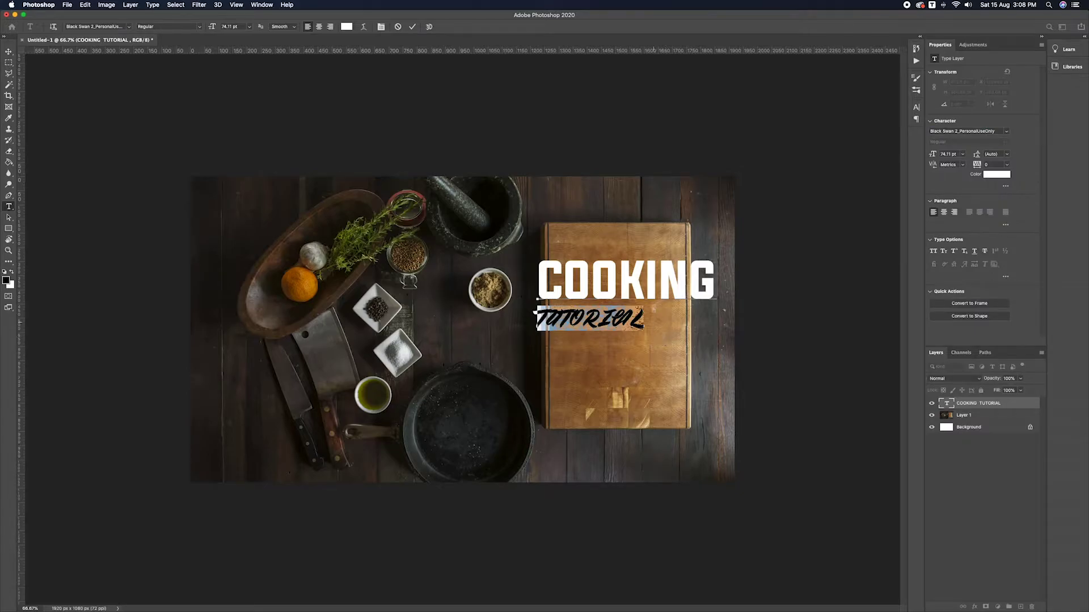
pyautogui.click(1007, 133)
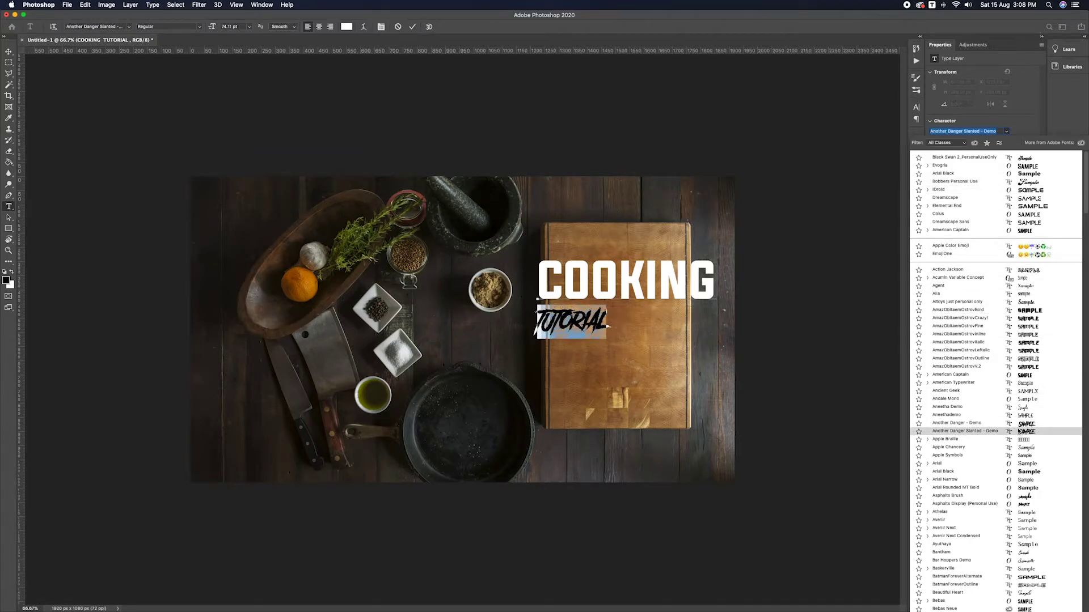
pyautogui.click(1017, 432)
pyautogui.press('Return')
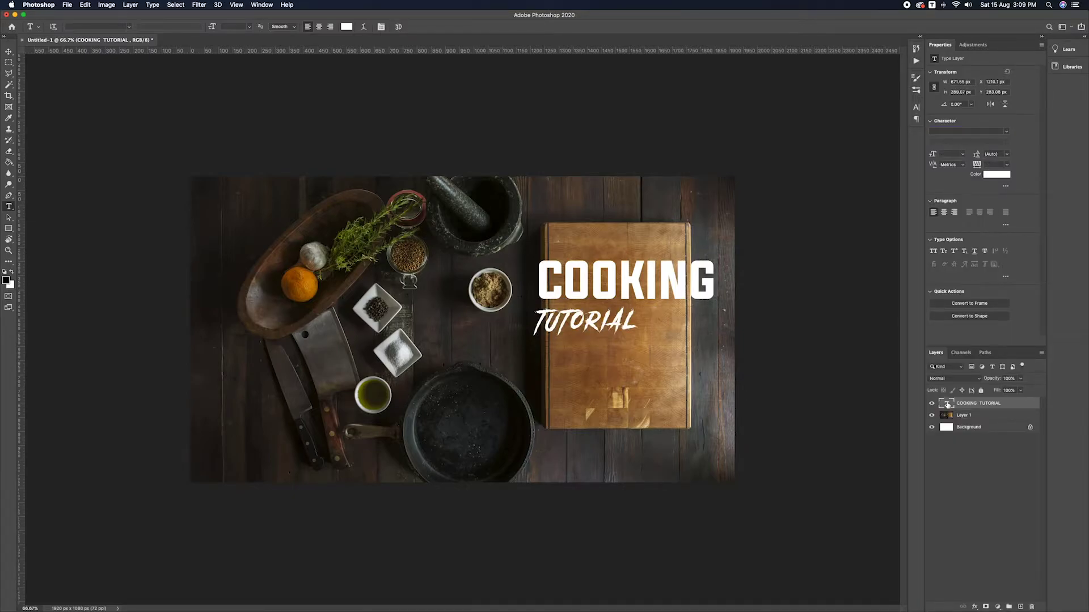
# - Move the title text towards the middle of the canvas and scale it up proportionally to about 976 × 420 px
pyautogui.press('v')
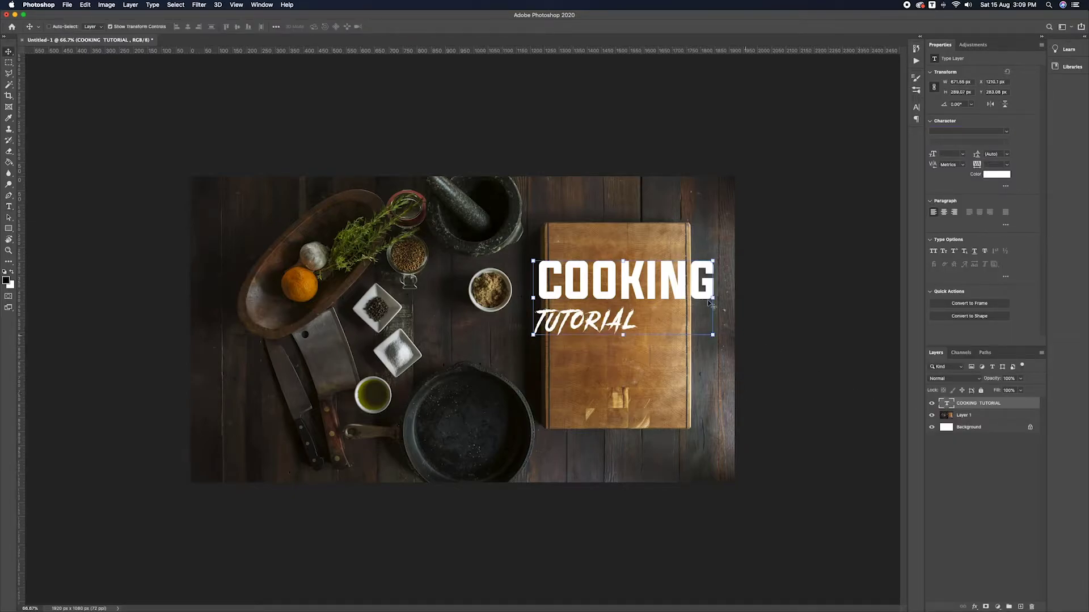
pyautogui.moveTo(676, 280); pyautogui.dragTo(612, 308)
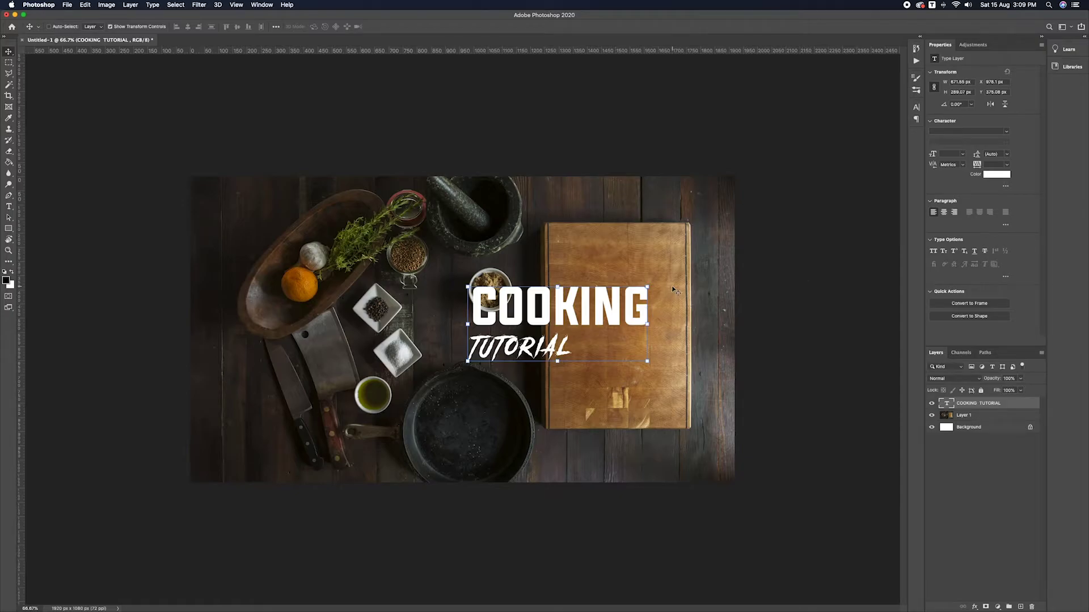
pyautogui.press('super+t')
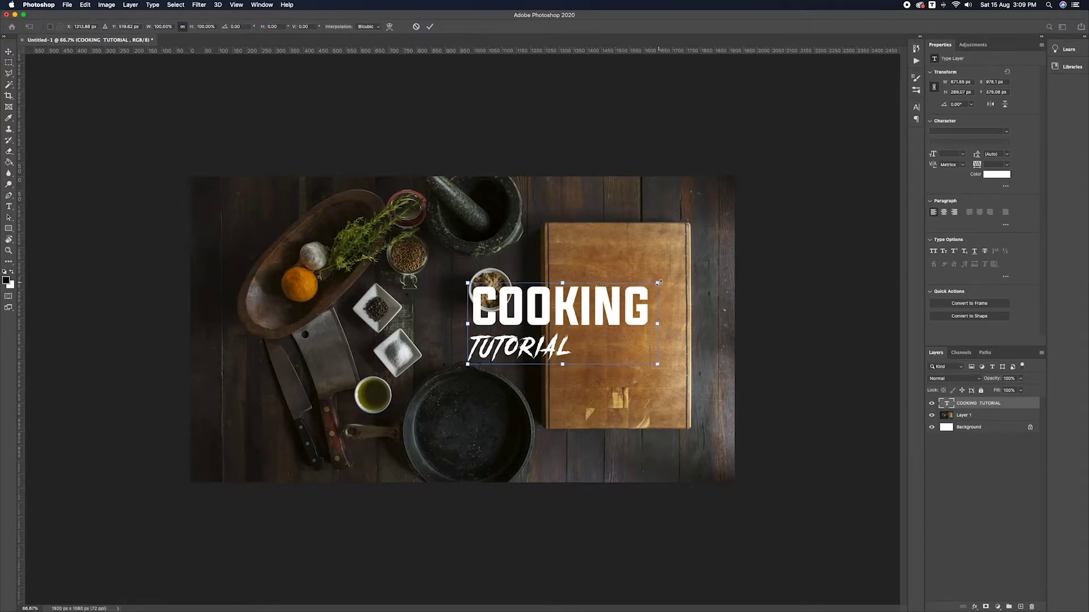
pyautogui.moveTo(658, 282); pyautogui.dragTo(702, 264)
pyautogui.press('Return')
pyautogui.click(981, 428)
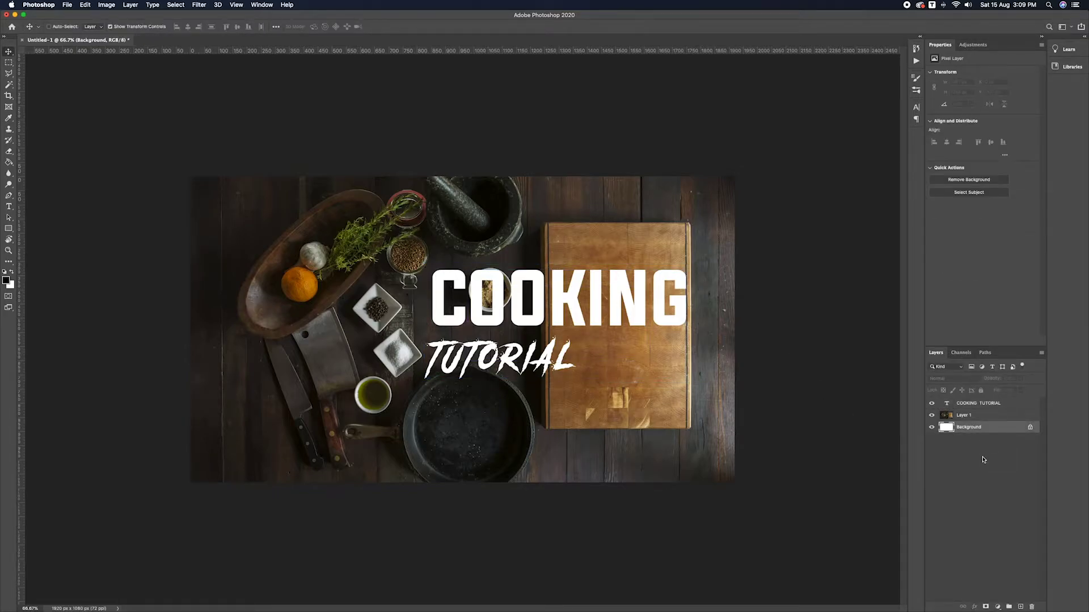
pyautogui.click(652, 300)
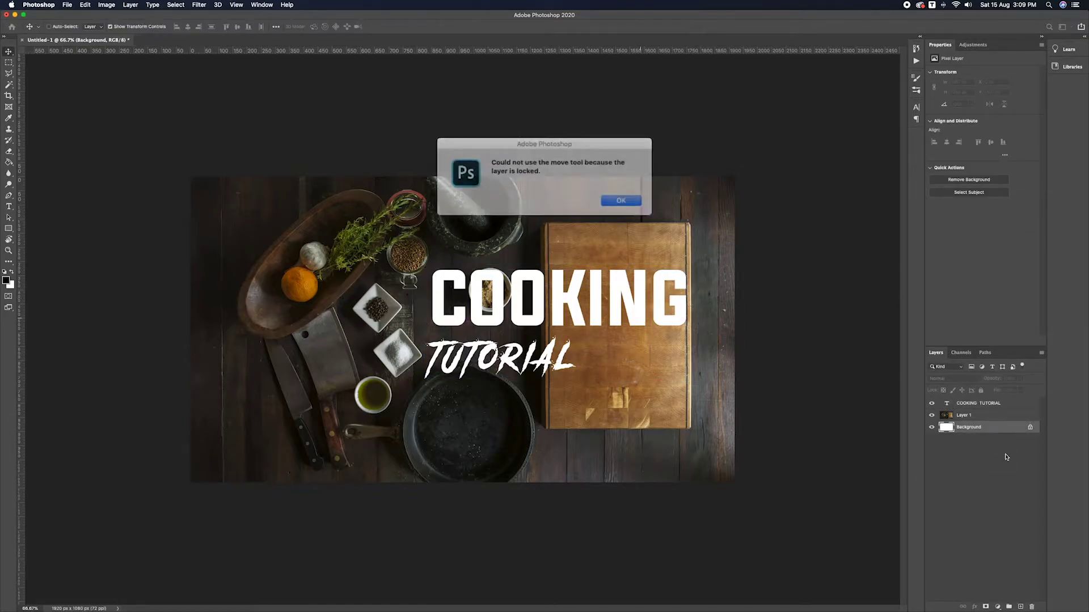
pyautogui.click(607, 196)
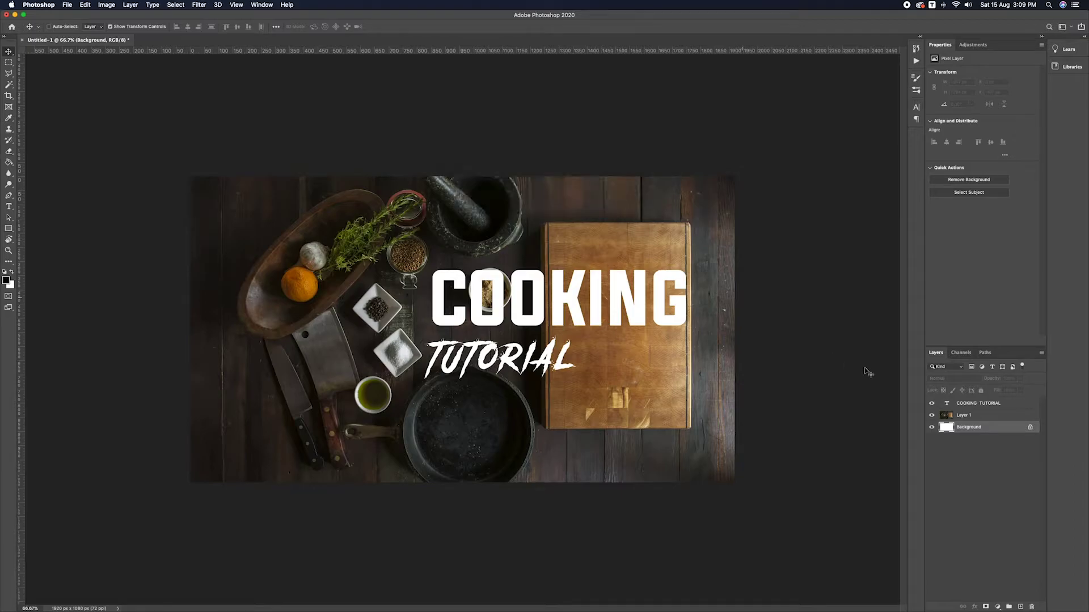
pyautogui.click(965, 417)
# - Add a Drop Shadow with its preset settings to the title text, compare it using the preview, and deselect the layer
pyautogui.click(986, 405)
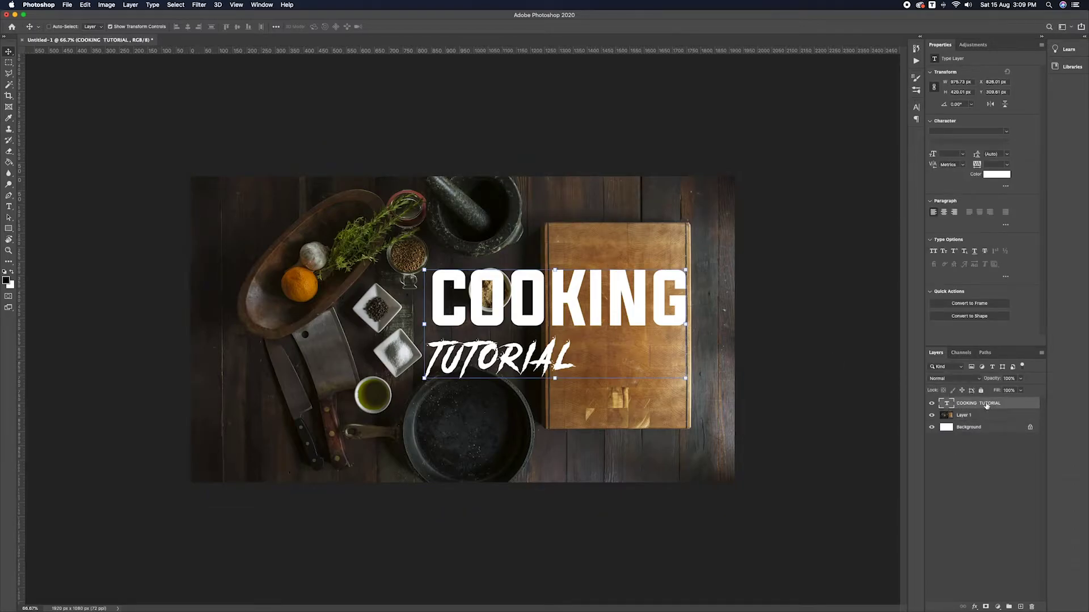
pyautogui.click(974, 607)
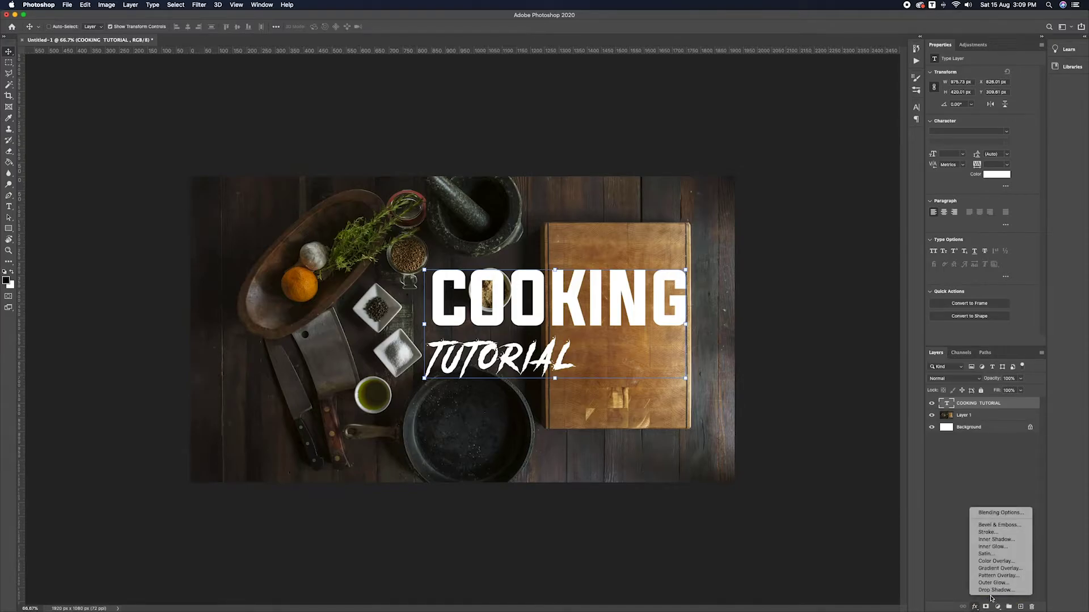
pyautogui.click(993, 591)
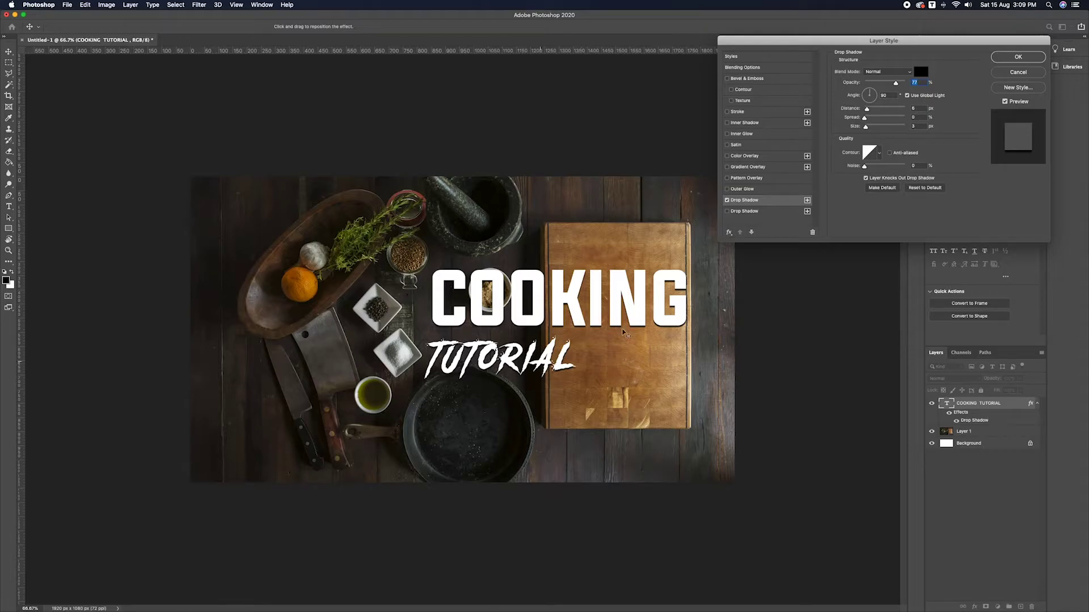
pyautogui.click(1005, 102)
pyautogui.click(1004, 102)
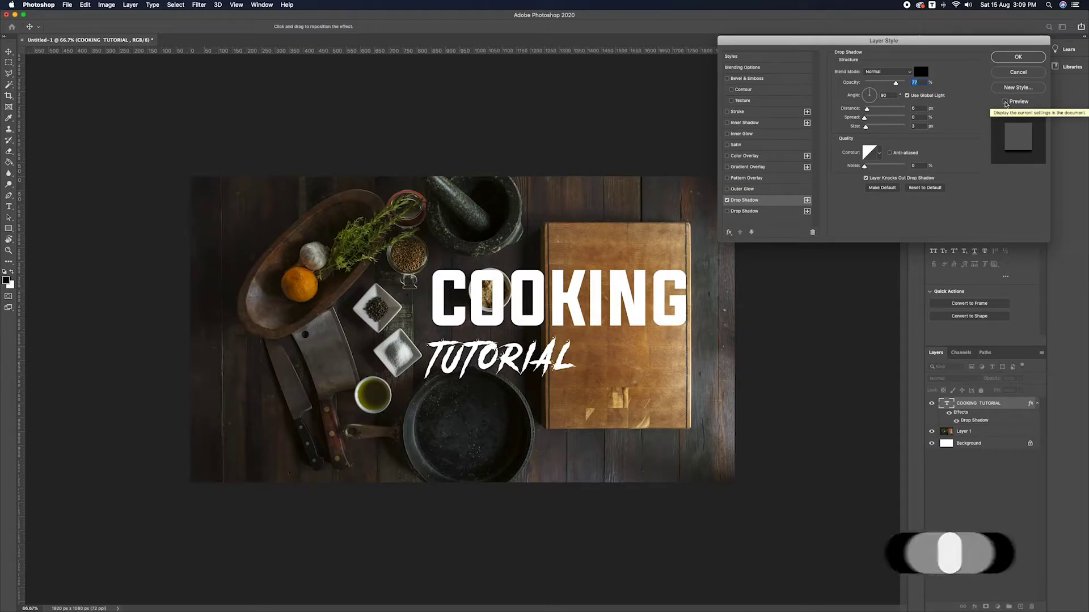
pyautogui.click(1005, 102)
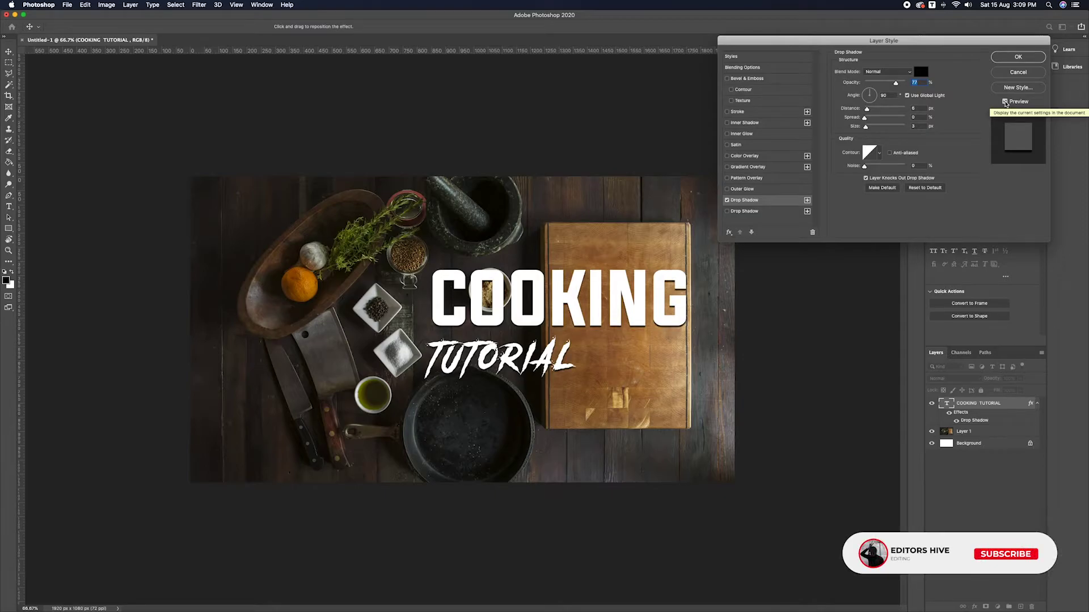
pyautogui.press('Return')
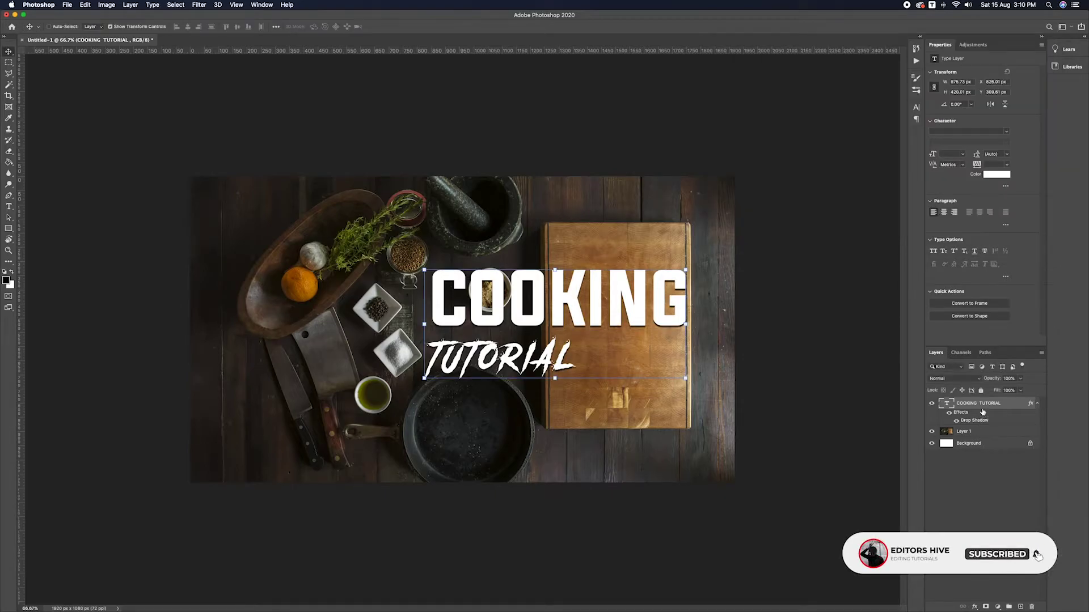
pyautogui.click(969, 464)
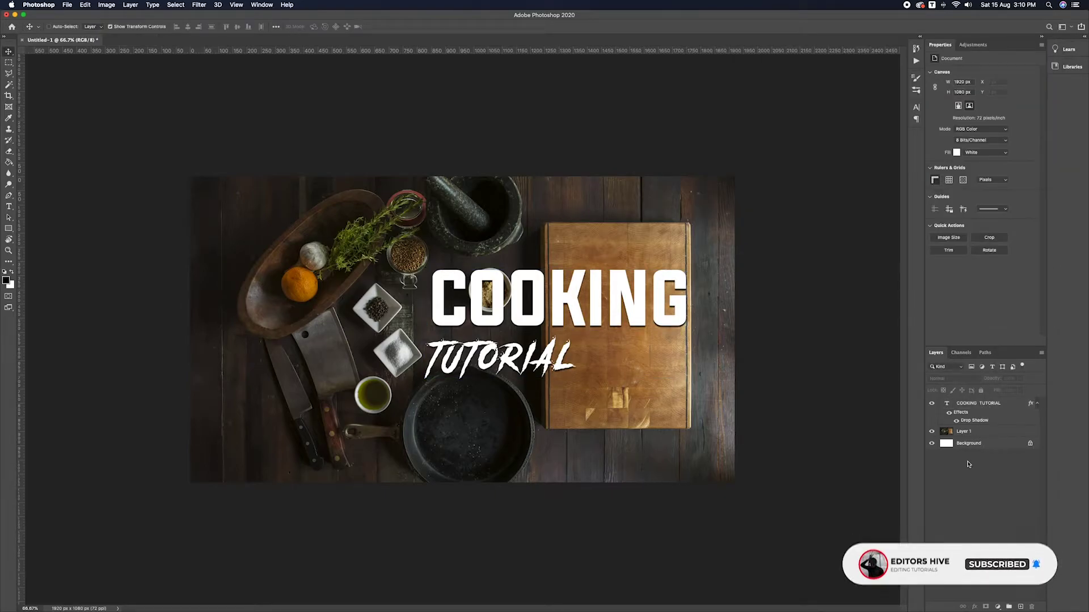
# - Add a Curves adjustment above the utensils photo, lowering the midtones slightly and moving the black point to input 10, output 0
pyautogui.click(975, 432)
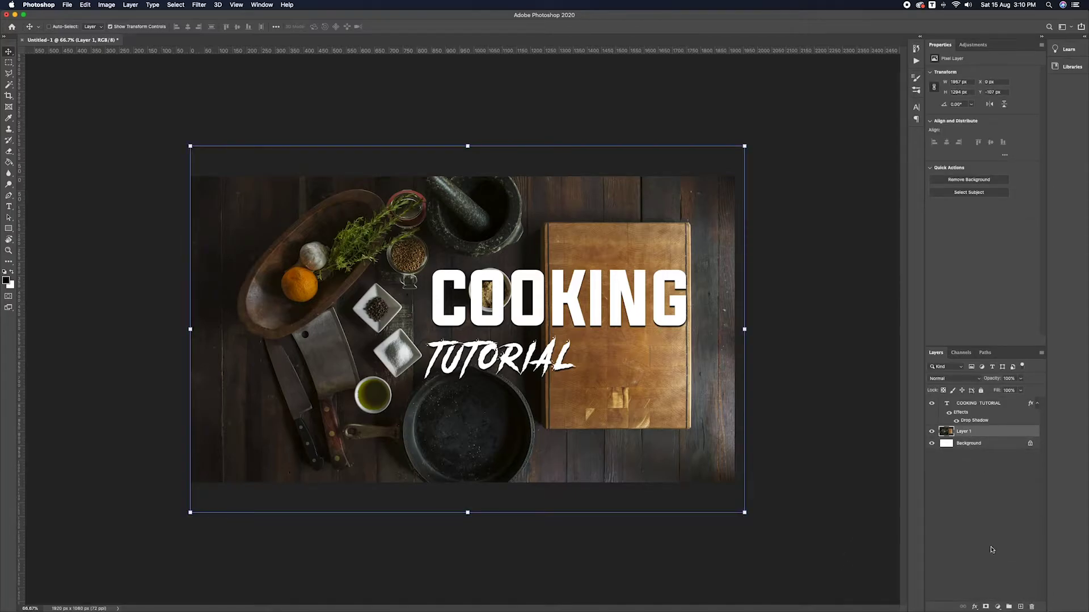
pyautogui.click(998, 607)
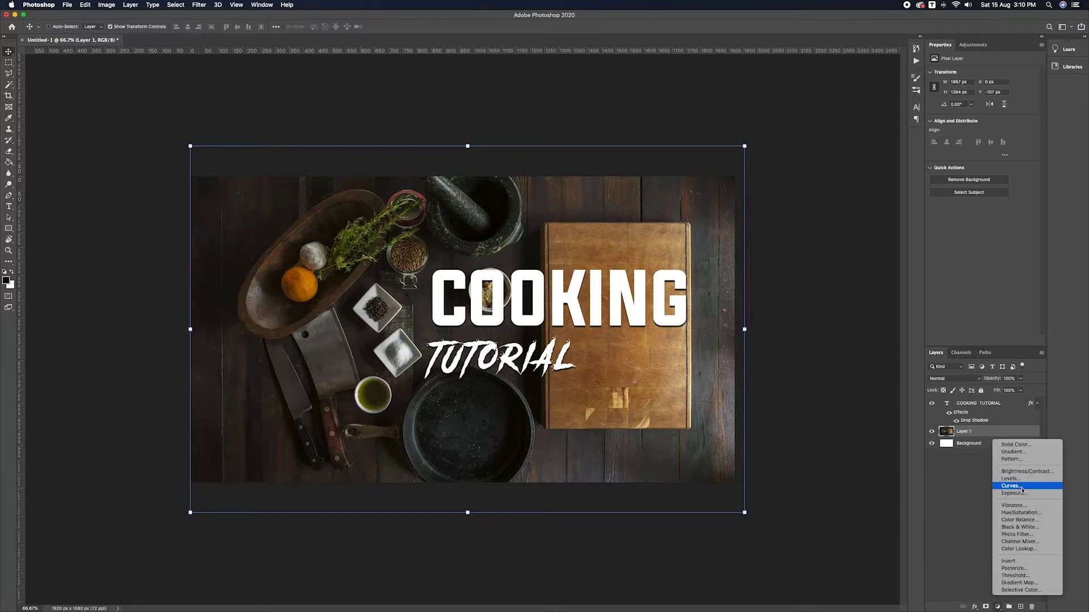
pyautogui.click(1007, 486)
pyautogui.moveTo(990, 136); pyautogui.dragTo(992, 139)
pyautogui.moveTo(949, 177); pyautogui.dragTo(952, 177)
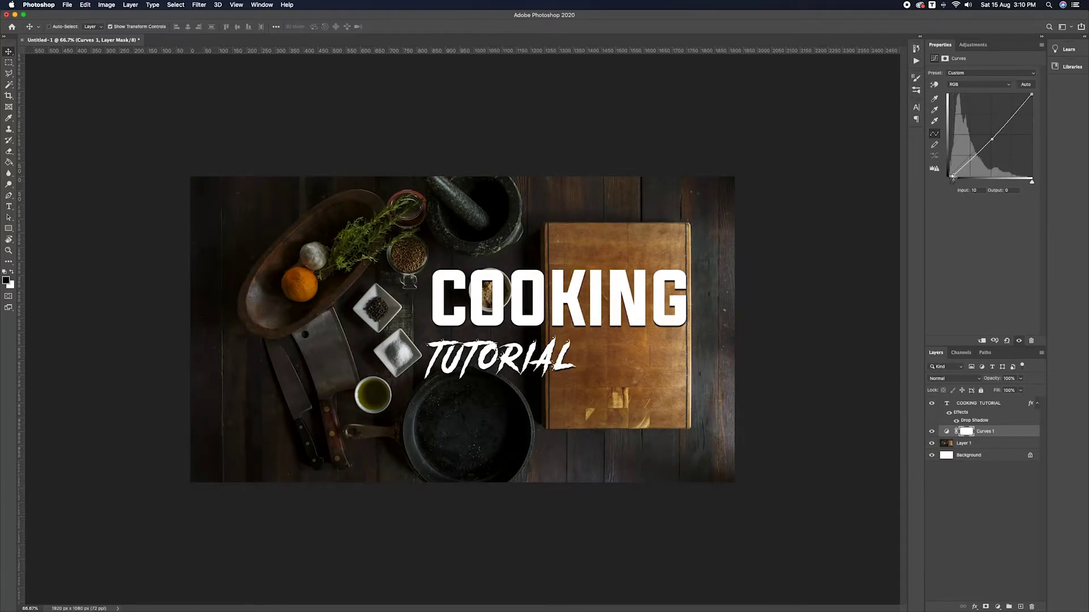
pyautogui.click(991, 498)
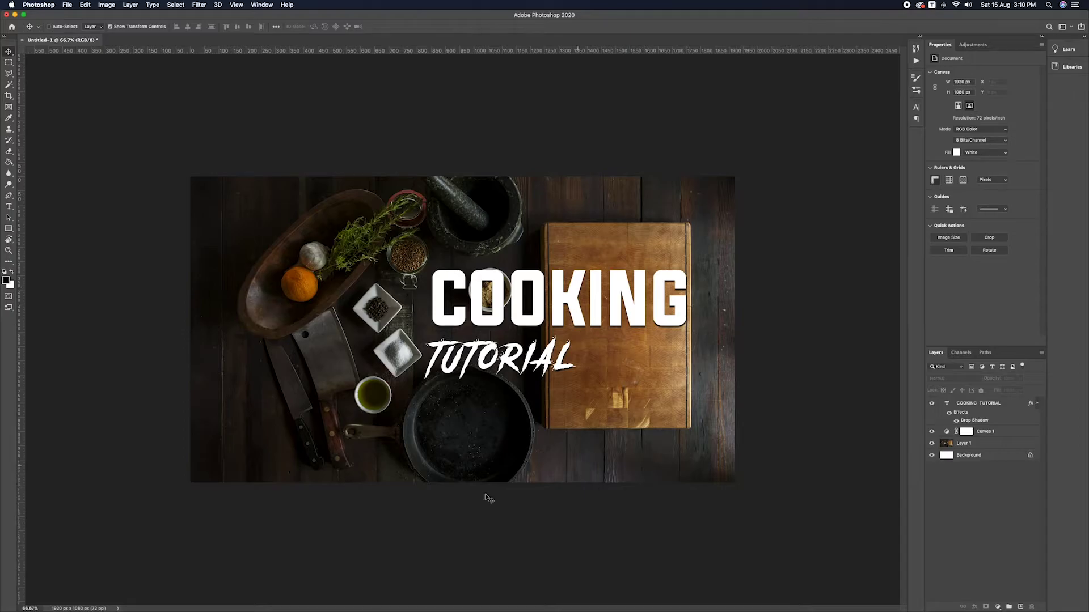
# - Switch to Chrome and search Google Images for "DUST OVERLAY" in a new tab
pyautogui.moveTo(310, 596)
pyautogui.click(123, 593)
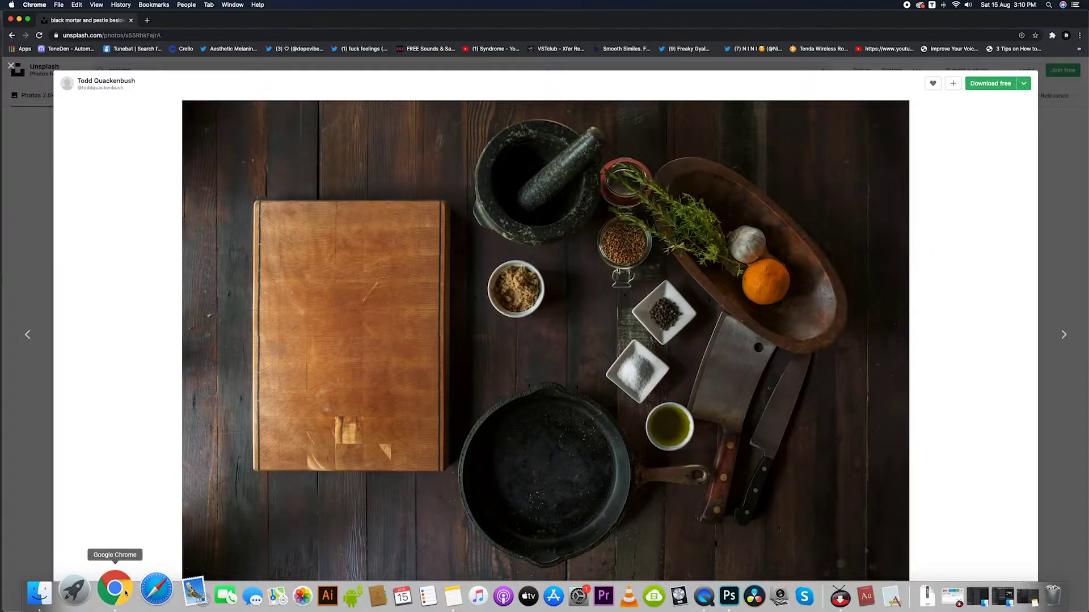
pyautogui.click(147, 20)
pyautogui.write('DUST OVERLAY')
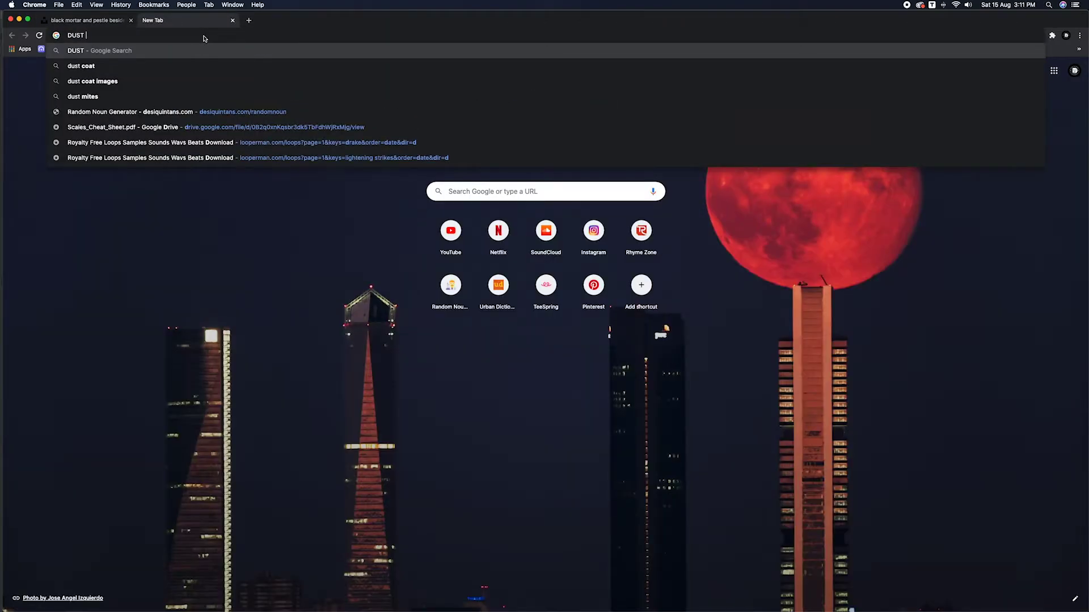
pyautogui.press('Return')
pyautogui.click(119, 101)
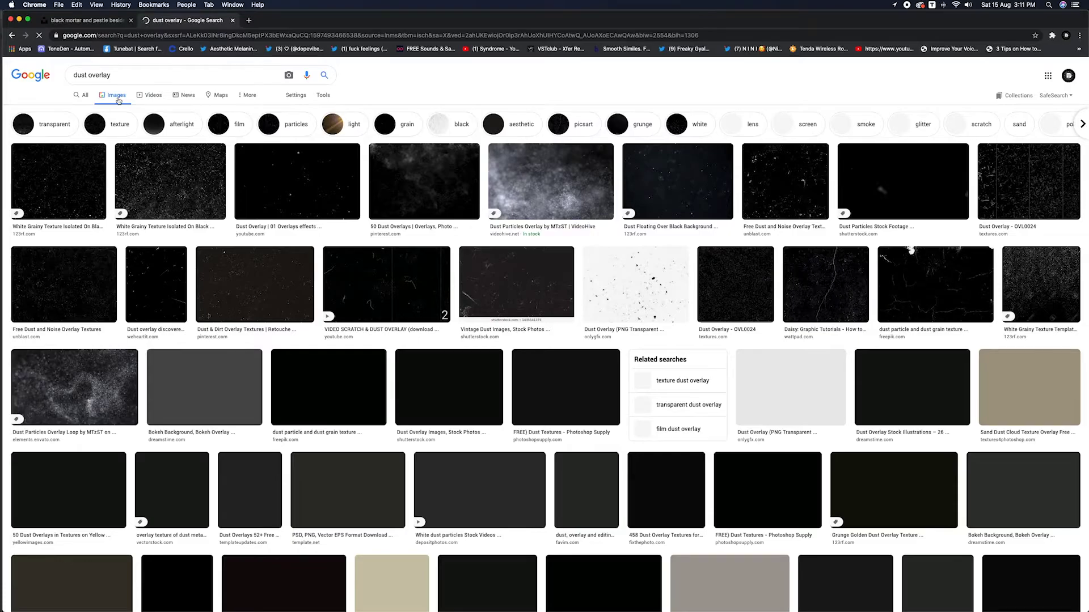
# - Open the preview of the Pinterest bokeh dust particle effect image with reddish specks on black
pyautogui.scroll(-1, 723, 353)
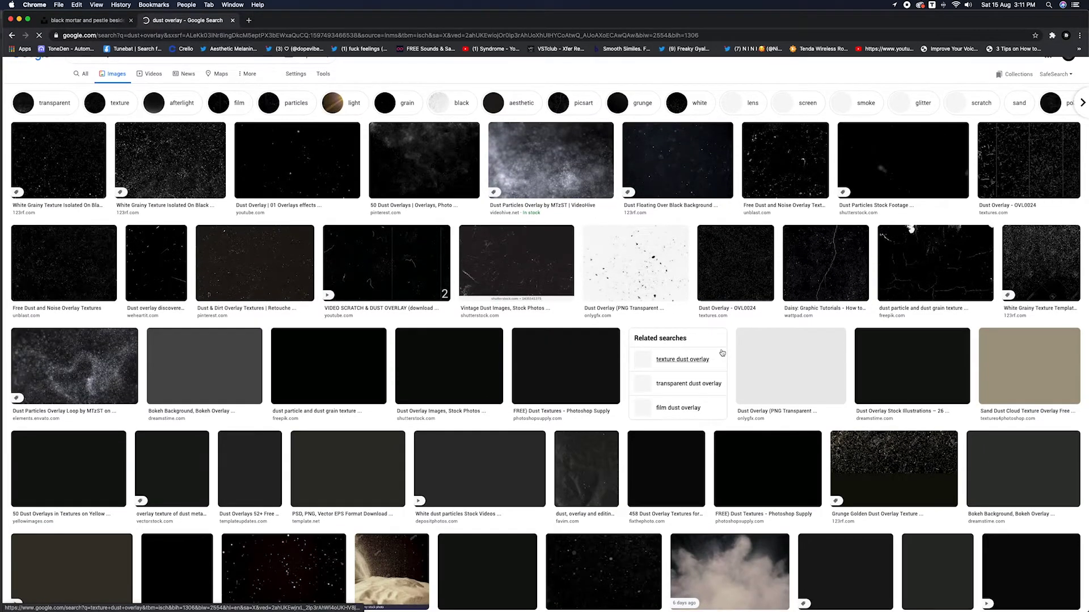
pyautogui.scroll(-6, 321, 330)
pyautogui.click(321, 330)
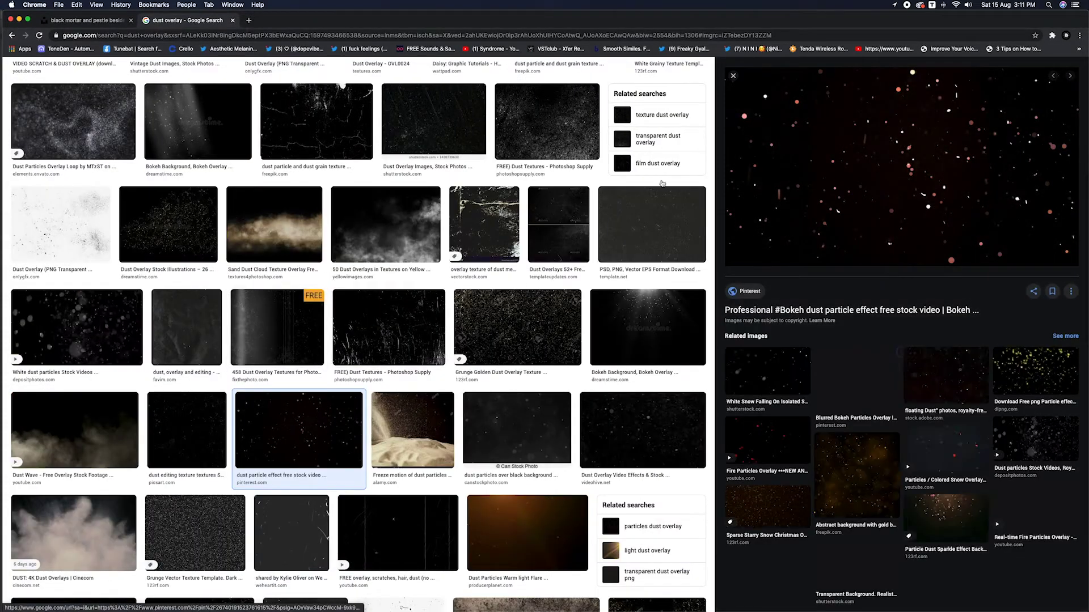
# - Copy the bokeh dust image, paste it into the Photoshop thumbnail directly above the kitchen photo, and enlarge it to cover the canvas
pyautogui.rightClick(858, 128)
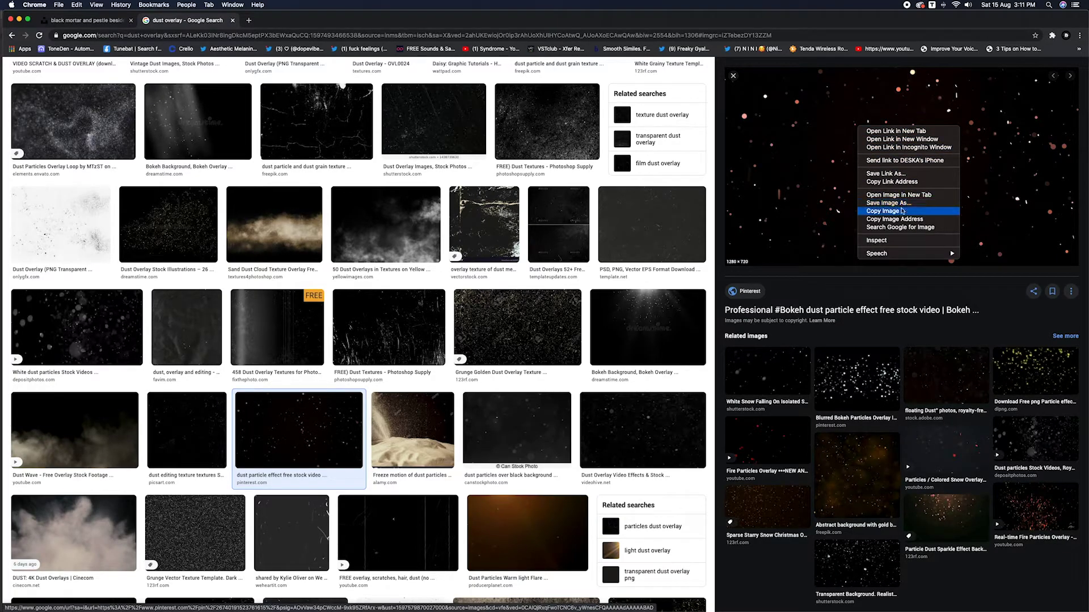
pyautogui.click(882, 211)
pyautogui.moveTo(712, 610)
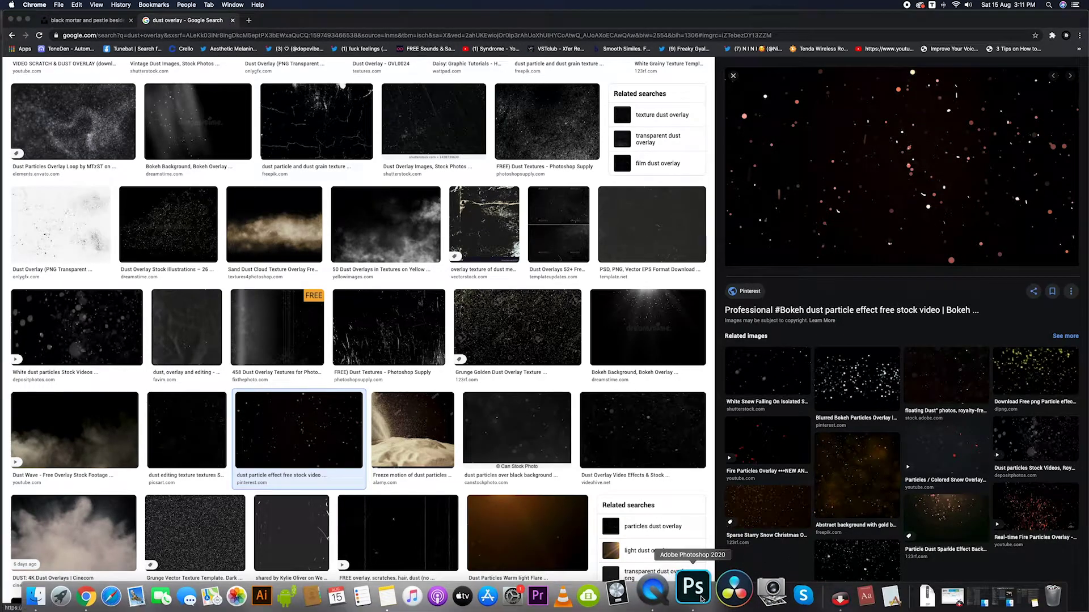
pyautogui.click(685, 593)
pyautogui.click(991, 443)
pyautogui.press('super+v')
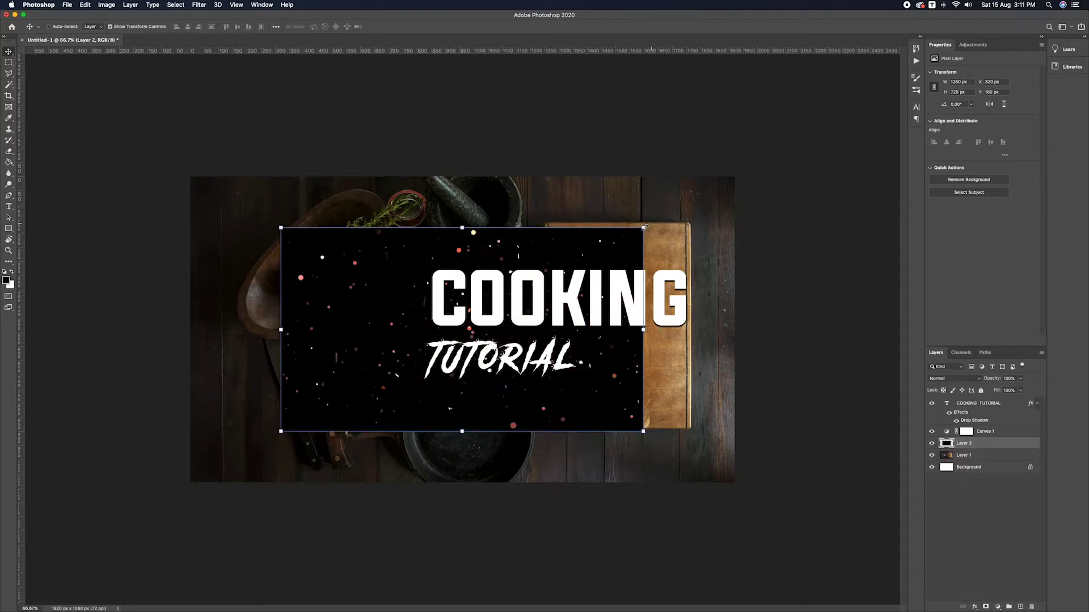
pyautogui.moveTo(645, 227); pyautogui.dragTo(742, 175)
pyautogui.press('Return')
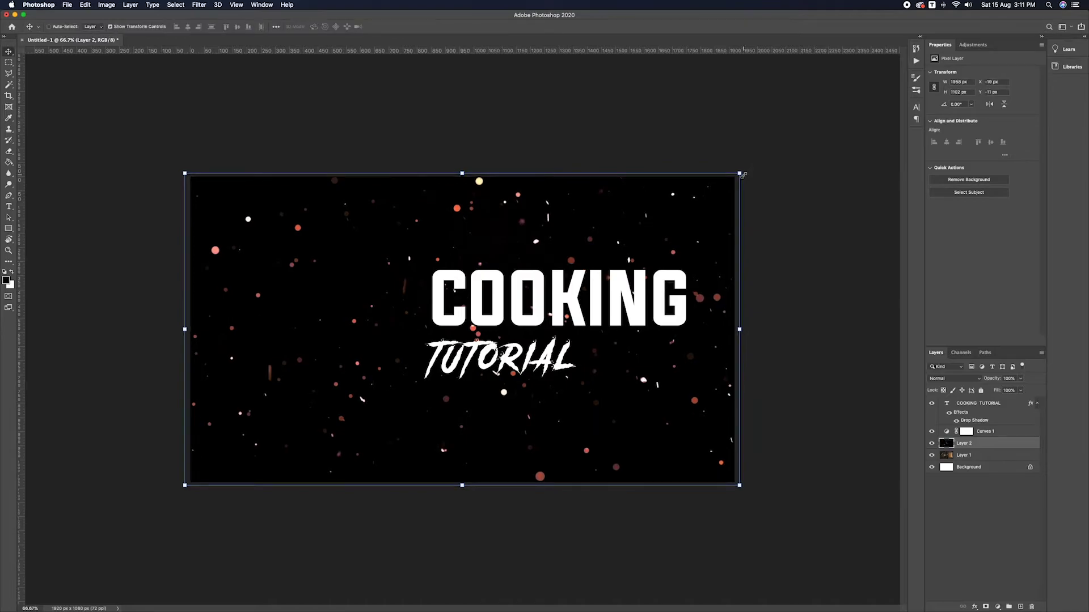
# - Set the dust layer's blend mode to Screen and lower its opacity slightly
pyautogui.click(955, 378)
pyautogui.click(944, 440)
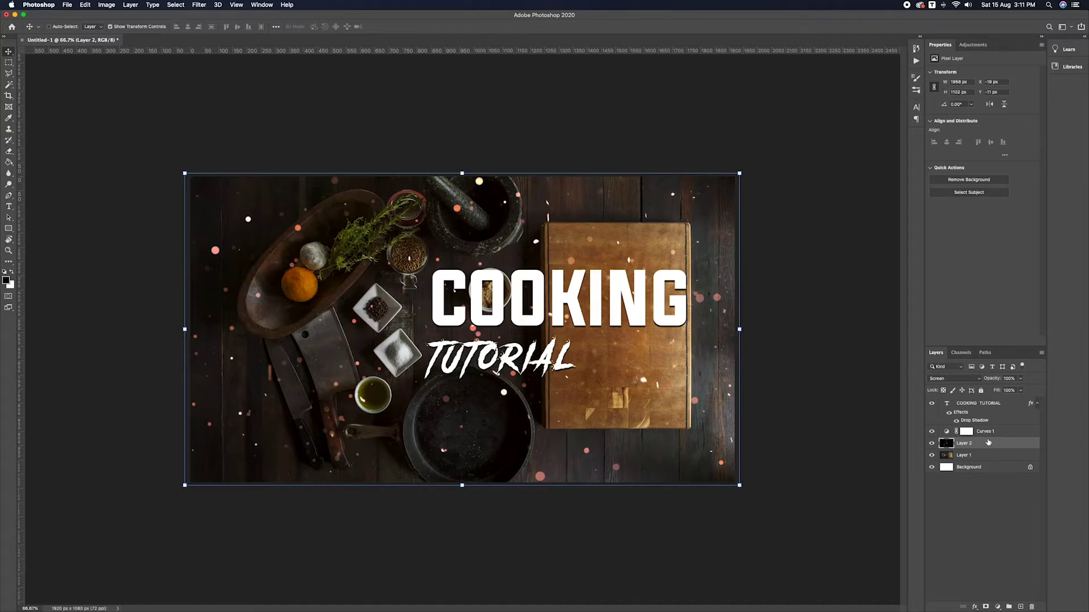
pyautogui.moveTo(997, 382); pyautogui.dragTo(991, 382)
pyautogui.press('Return')
pyautogui.moveTo(994, 380)
pyautogui.mouseDown()
pyautogui.moveTo(980, 382)
pyautogui.moveTo(994, 383)
pyautogui.mouseUp()
# - Change the color of the word TUTORIAL in the title text to red, fd0000
pyautogui.click(973, 406)
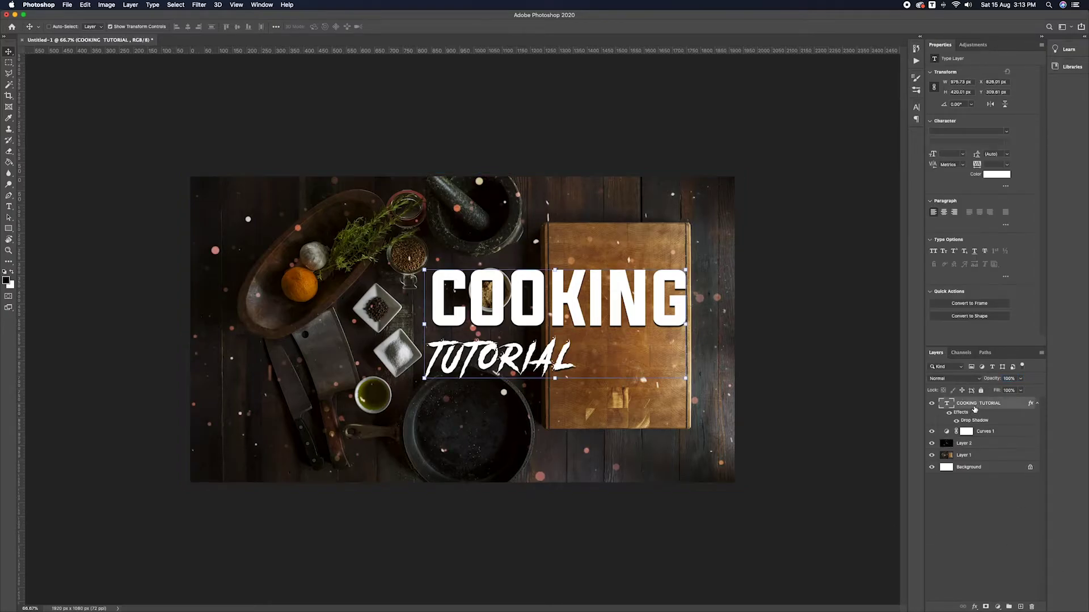
pyautogui.click(1003, 171)
pyautogui.click(907, 449)
pyautogui.doubleClick(572, 360)
pyautogui.moveTo(573, 360); pyautogui.dragTo(425, 360)
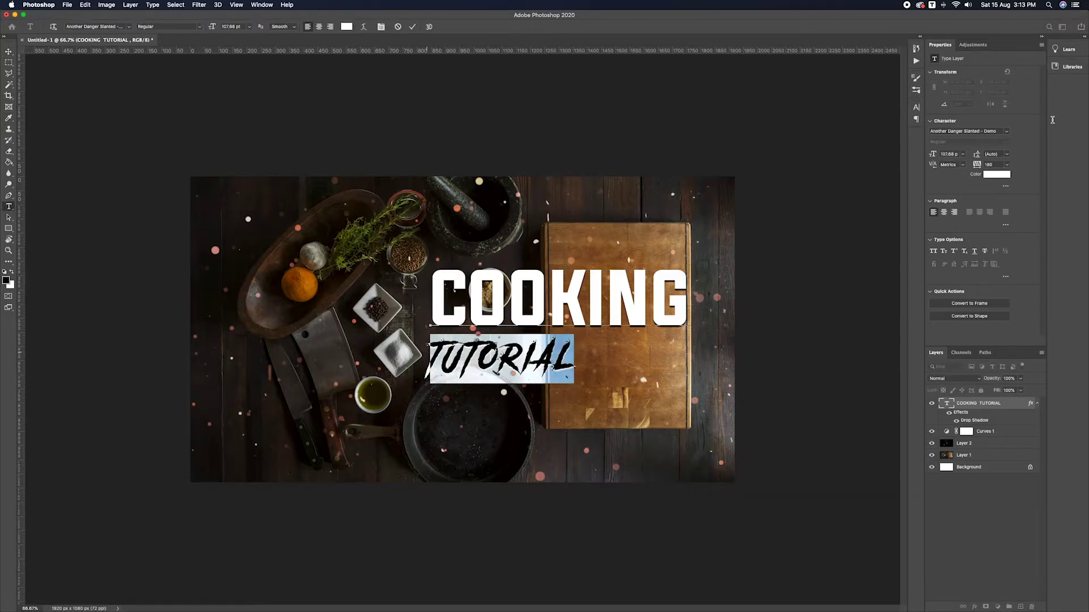
pyautogui.click(986, 178)
pyautogui.click(810, 442)
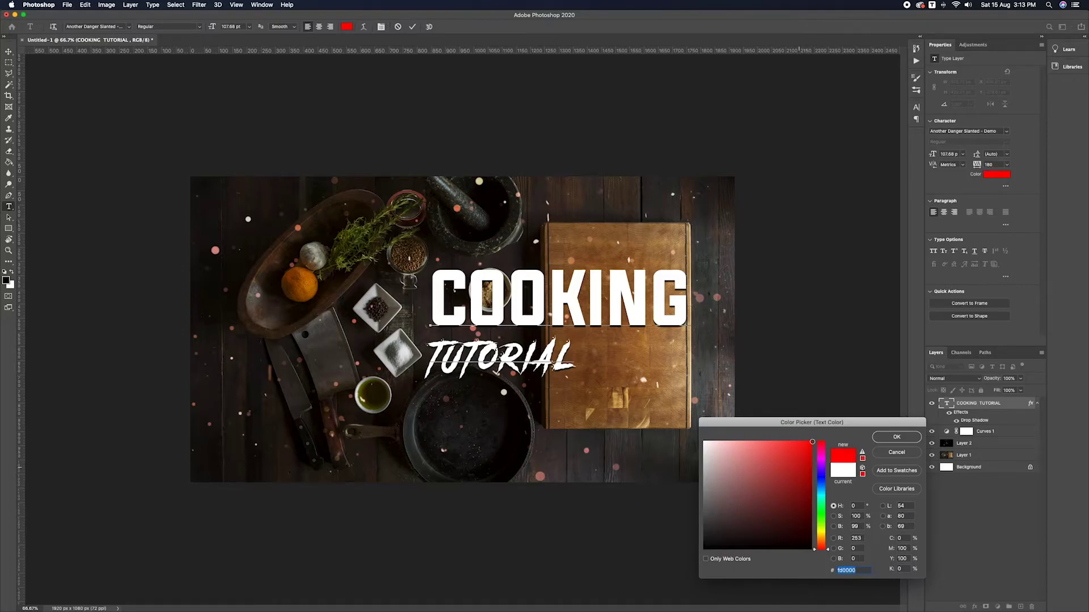
pyautogui.click(886, 439)
pyautogui.press('Escape')
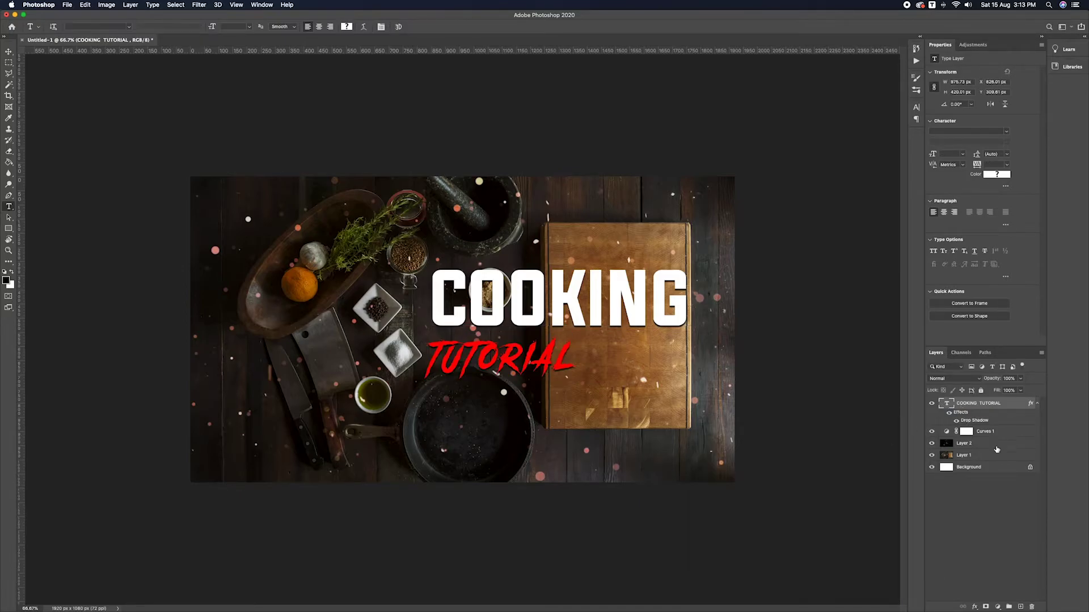
# - Add a Brightness/Contrast adjustment above the dust layer, raising brightness and contrast slightly
pyautogui.click(989, 443)
pyautogui.click(997, 607)
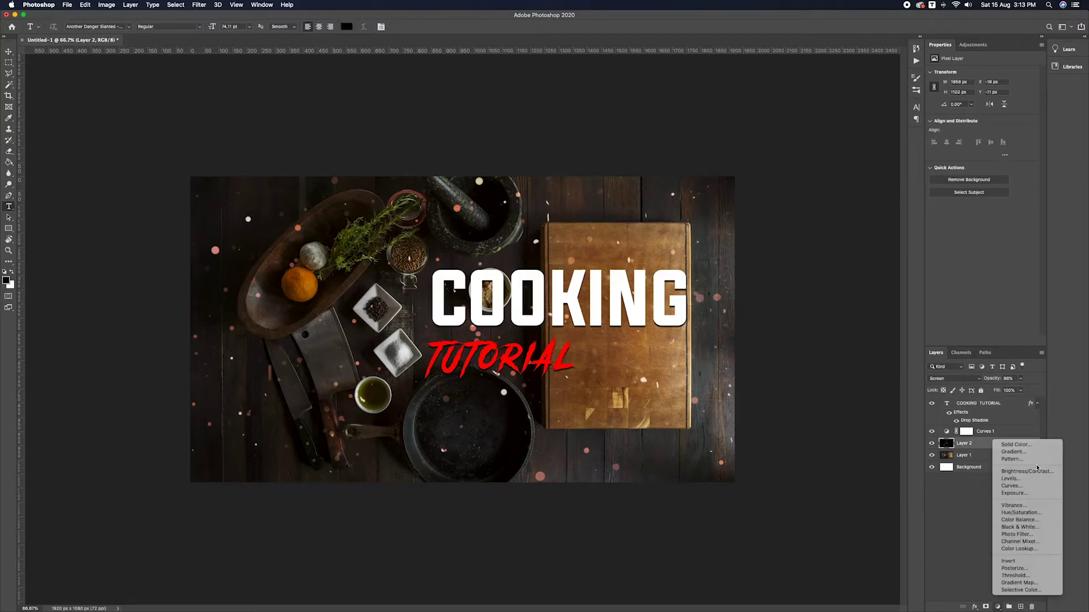
pyautogui.click(1027, 472)
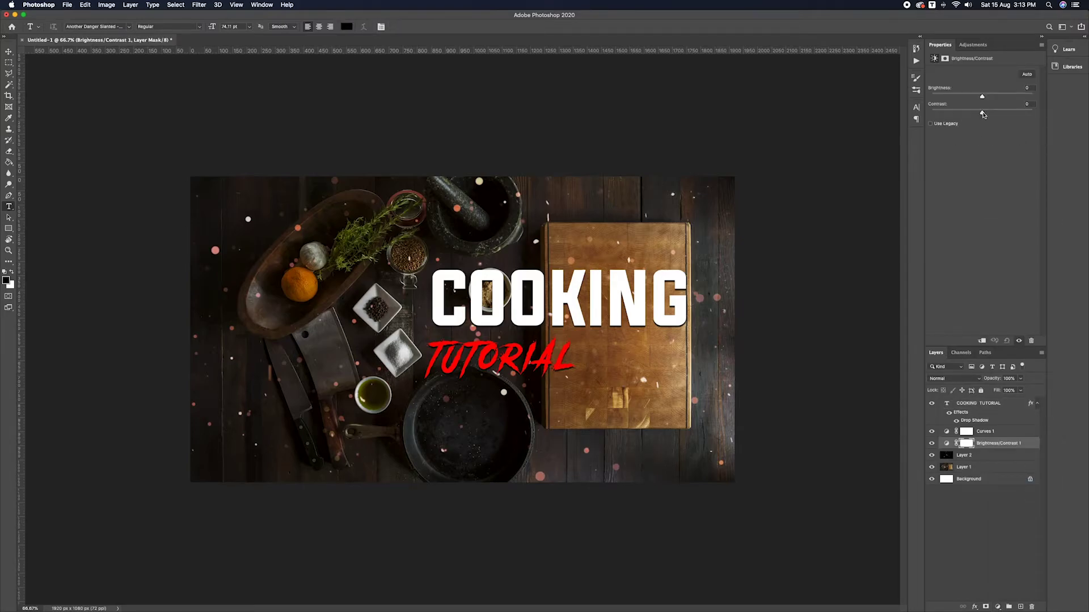
# - Add a Hue/Saturation adjustment above Brightness/Contrast and raise the saturation to +22
pyautogui.click(997, 607)
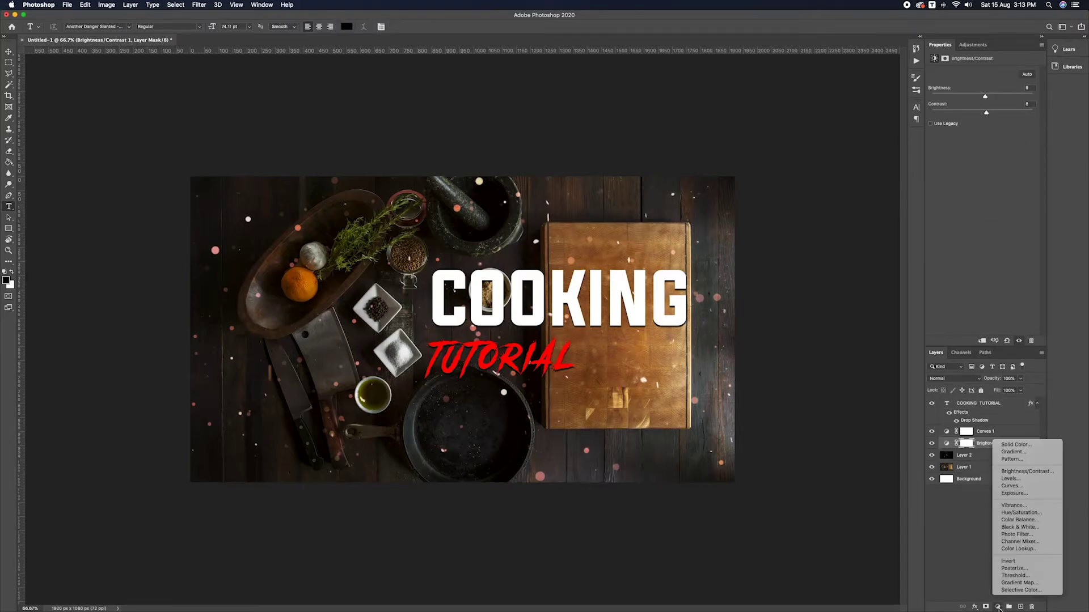
pyautogui.click(1023, 514)
pyautogui.moveTo(982, 120); pyautogui.dragTo(998, 120)
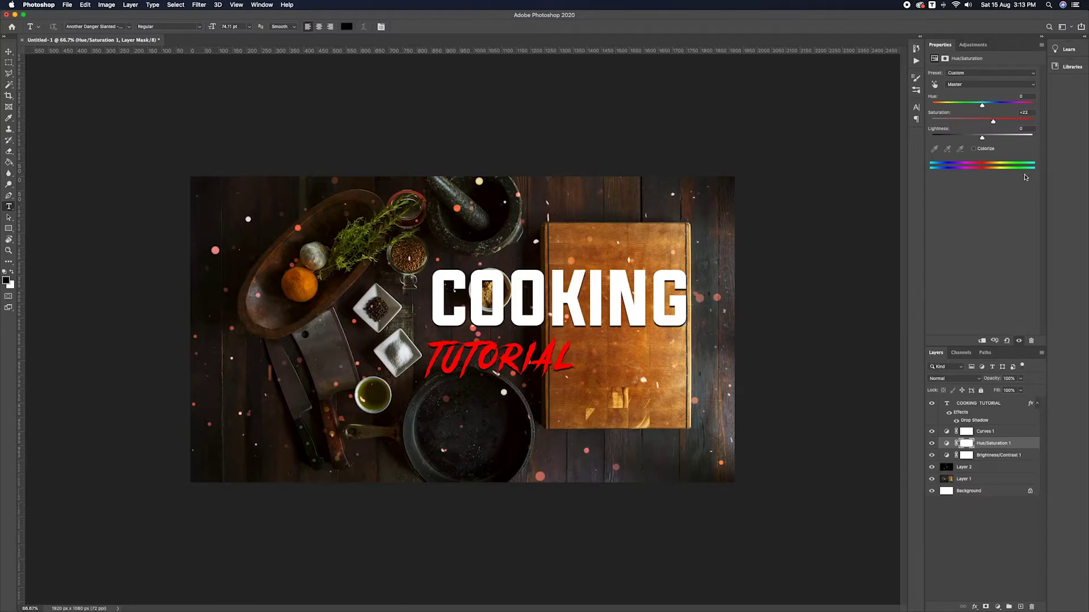
# - Shift the kitchen photo to the left and enlarge it until it fills the canvas again
pyautogui.click(963, 479)
pyautogui.press('v')
pyautogui.moveTo(646, 404); pyautogui.dragTo(621, 404)
pyautogui.click(723, 144)
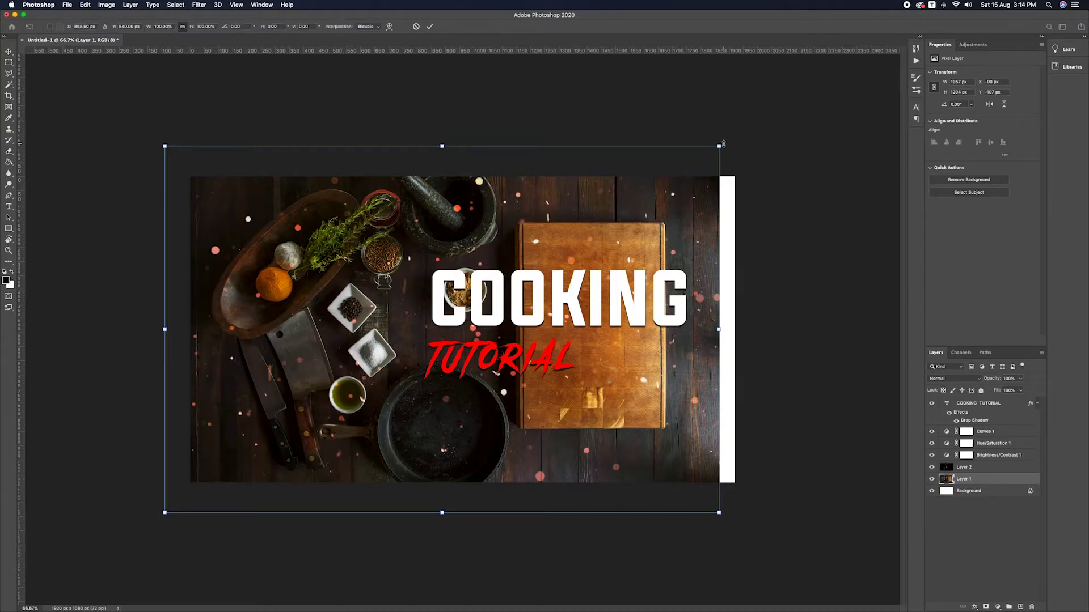
pyautogui.moveTo(721, 145); pyautogui.dragTo(757, 121)
pyautogui.press('Return')
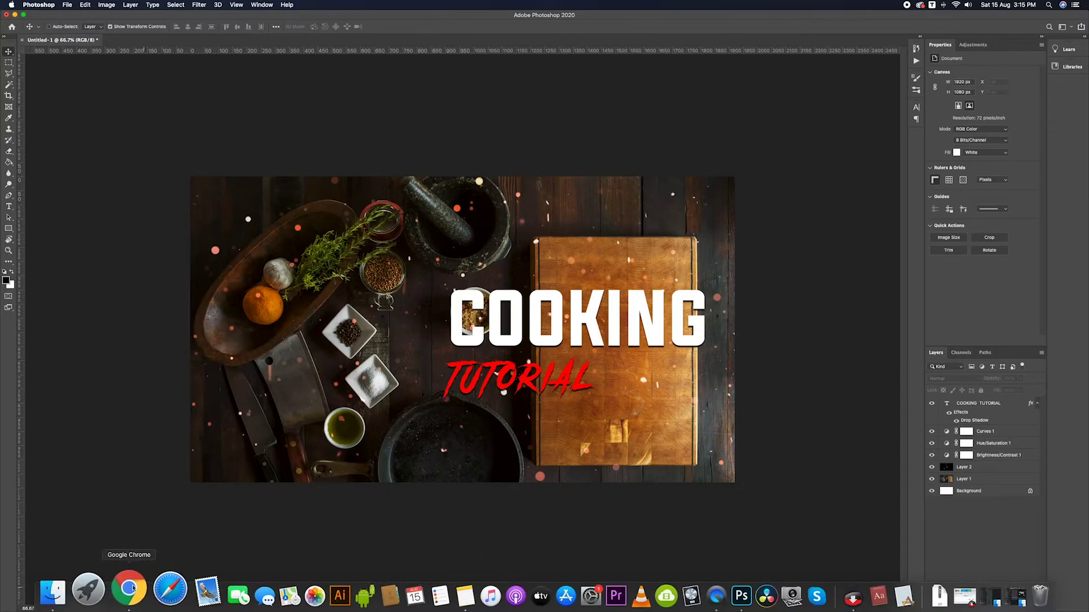
# - Switch to Chrome, search Google Images for "LIGHT LEAK", and open the preview of the orange streak on black
pyautogui.click(134, 591)
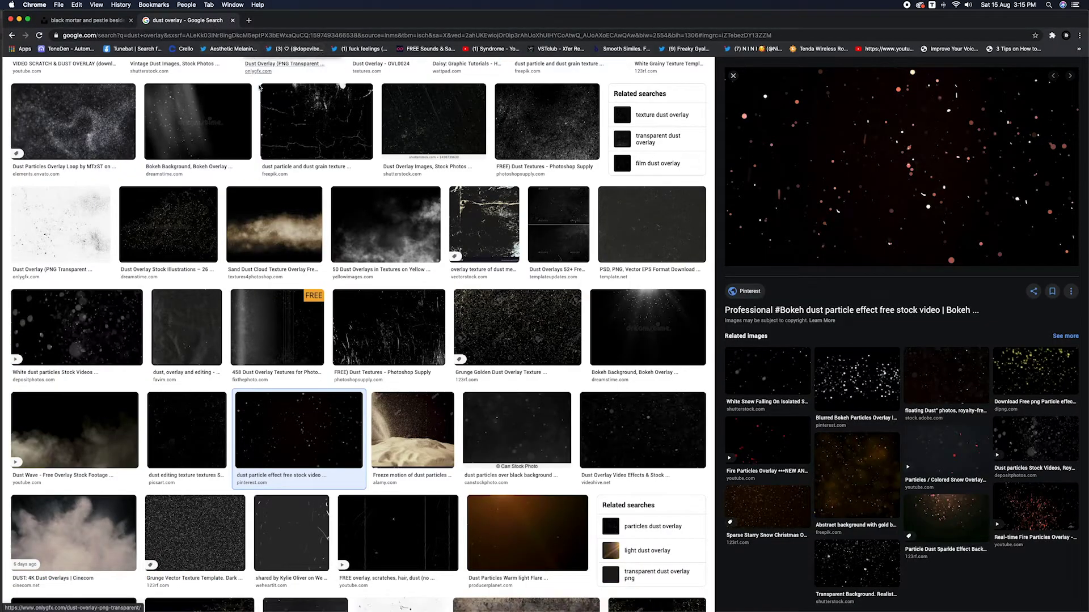
pyautogui.scroll(6, 298, 138)
pyautogui.tripleClick(120, 76)
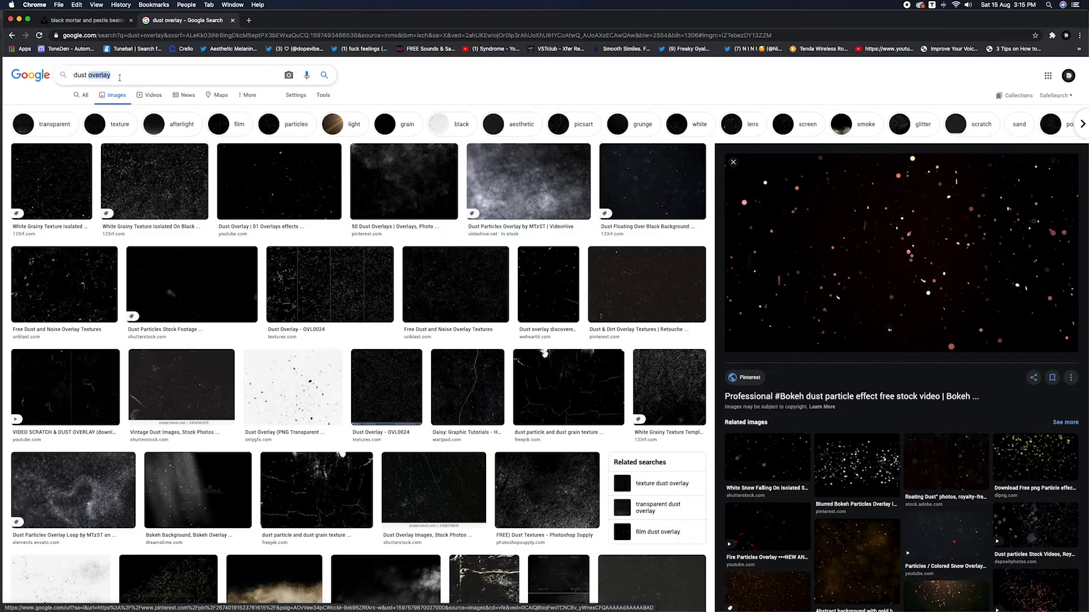
pyautogui.write('LIGHT LEAK')
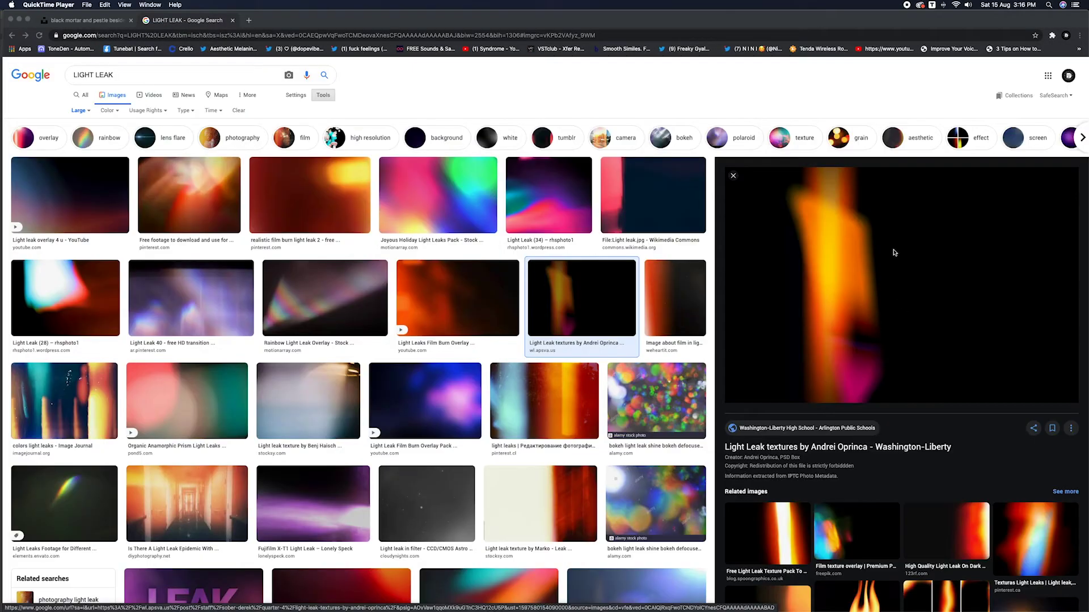
# - Copy the orange light leak image and paste it into the Photoshop thumbnail above the Curves adjustment, scaled to about 1848 × 1233 px
pyautogui.rightClick(894, 252)
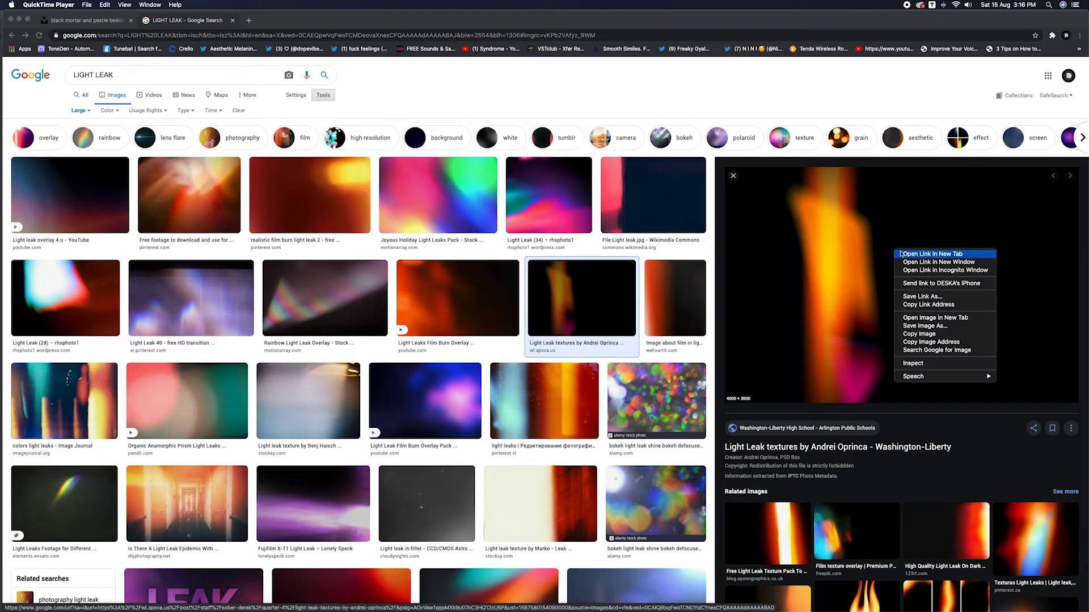
pyautogui.click(923, 335)
pyautogui.click(706, 588)
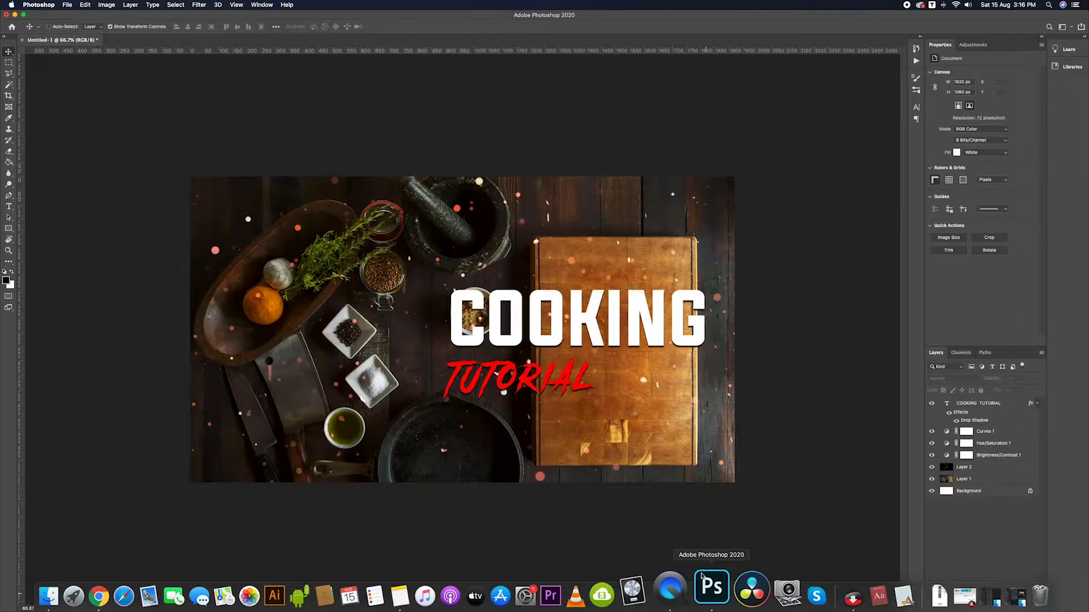
pyautogui.click(979, 467)
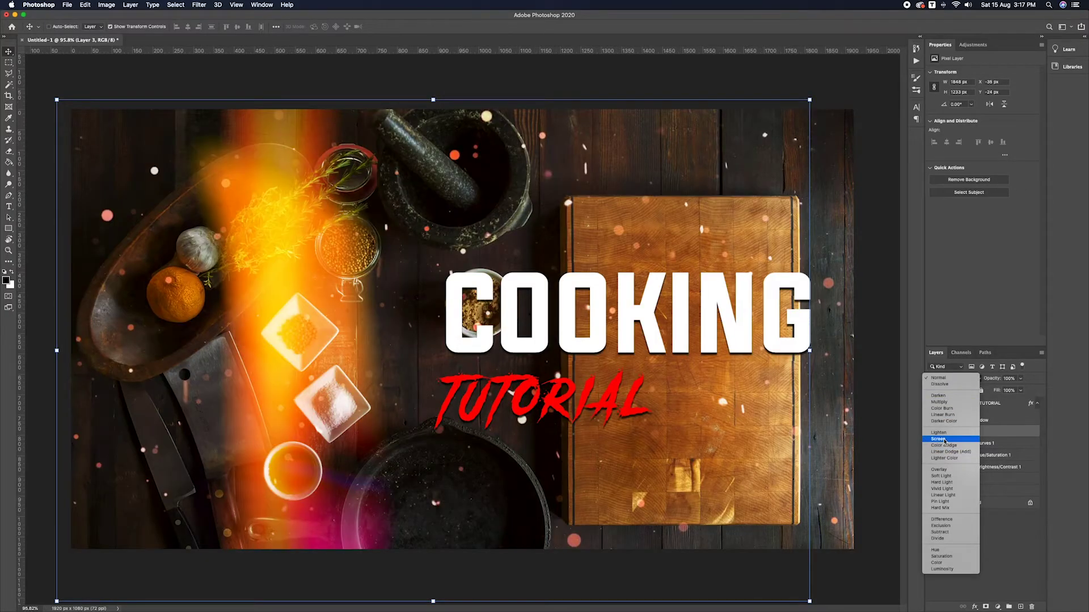
# - Set the light leak layer's blend mode to Screen and its opacity to 40%, then deselect it
pyautogui.click(938, 440)
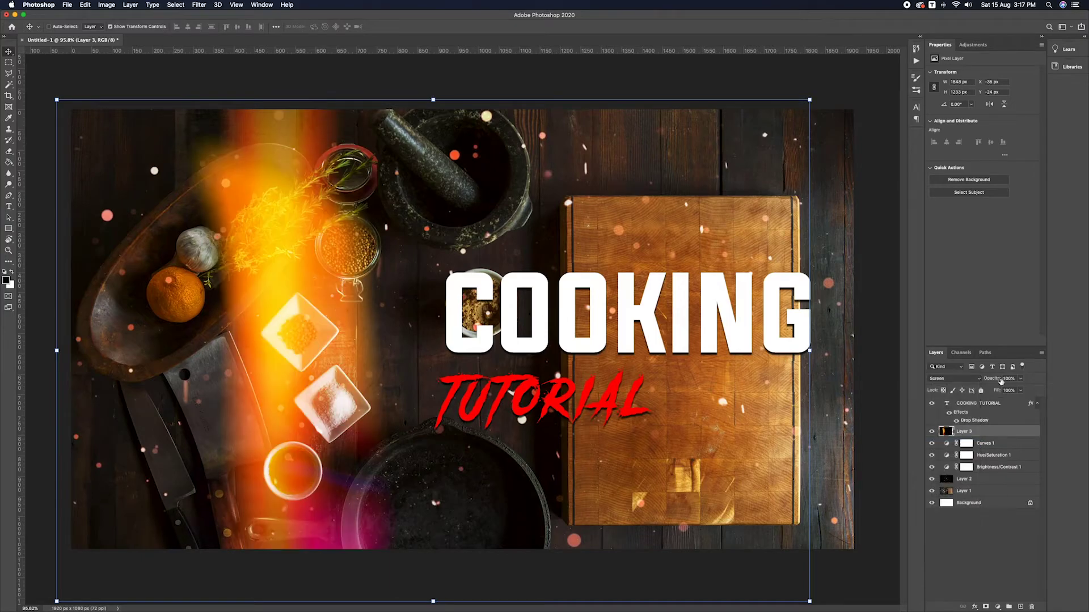
pyautogui.moveTo(999, 381); pyautogui.dragTo(969, 383)
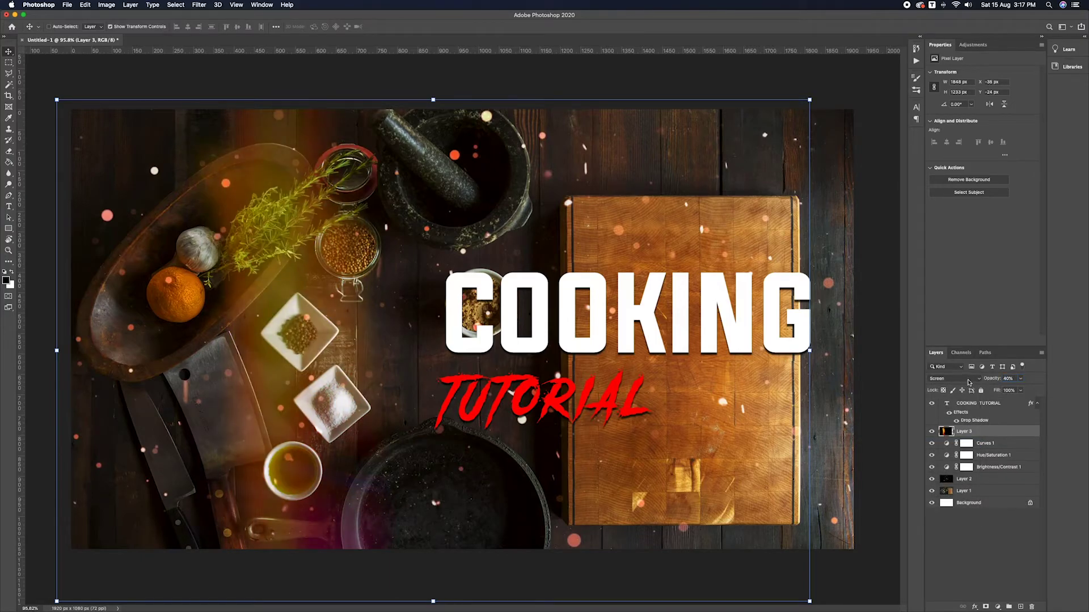
pyautogui.click(991, 504)
pyautogui.press('super+minus')
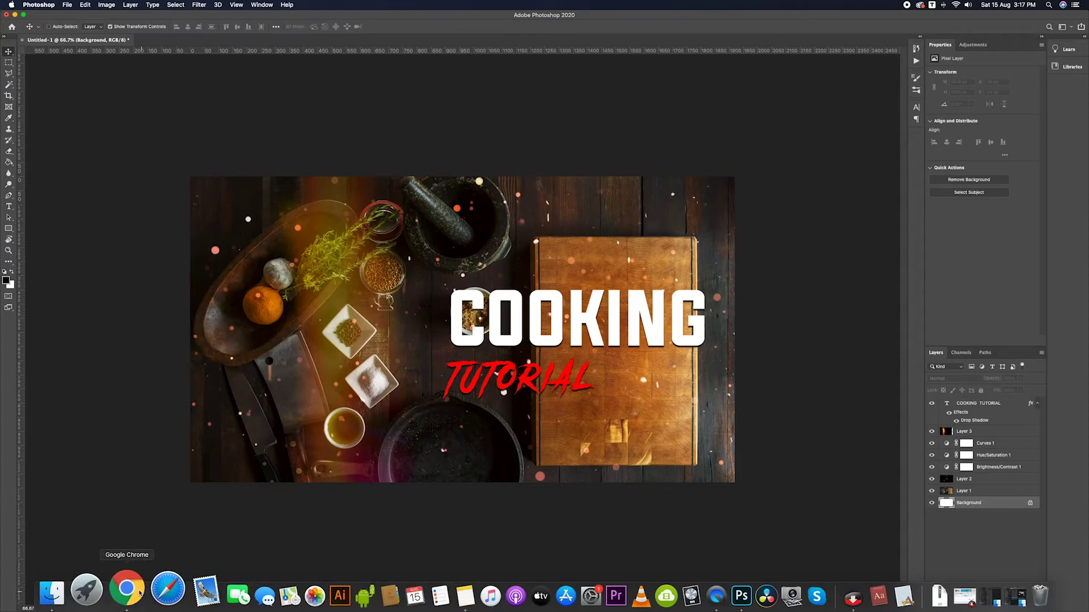
# - Switch to Chrome, search Unsplash for "gaming", and open the photo of the gamer with a headset at a monitor
pyautogui.click(125, 590)
pyautogui.click(88, 21)
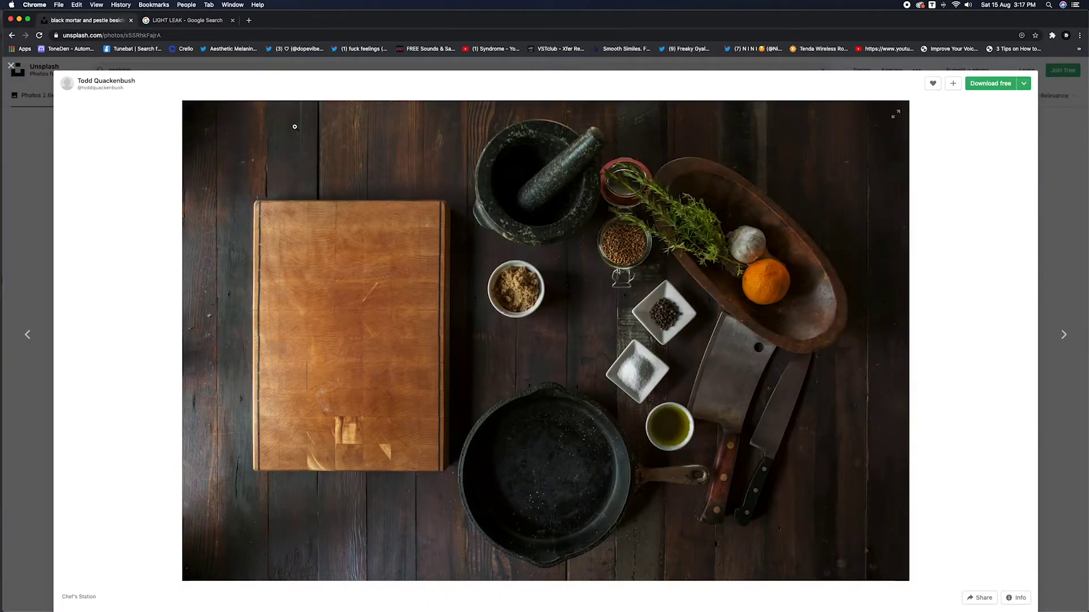
pyautogui.press('Escape')
pyautogui.scroll(1, 296, 128)
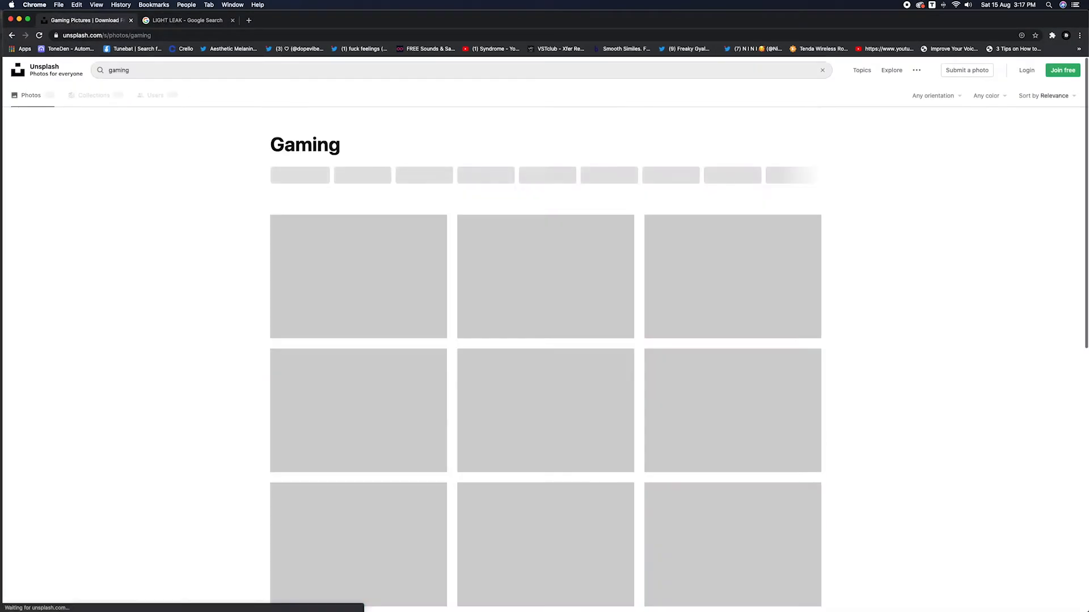
pyautogui.scroll(-2, 915, 323)
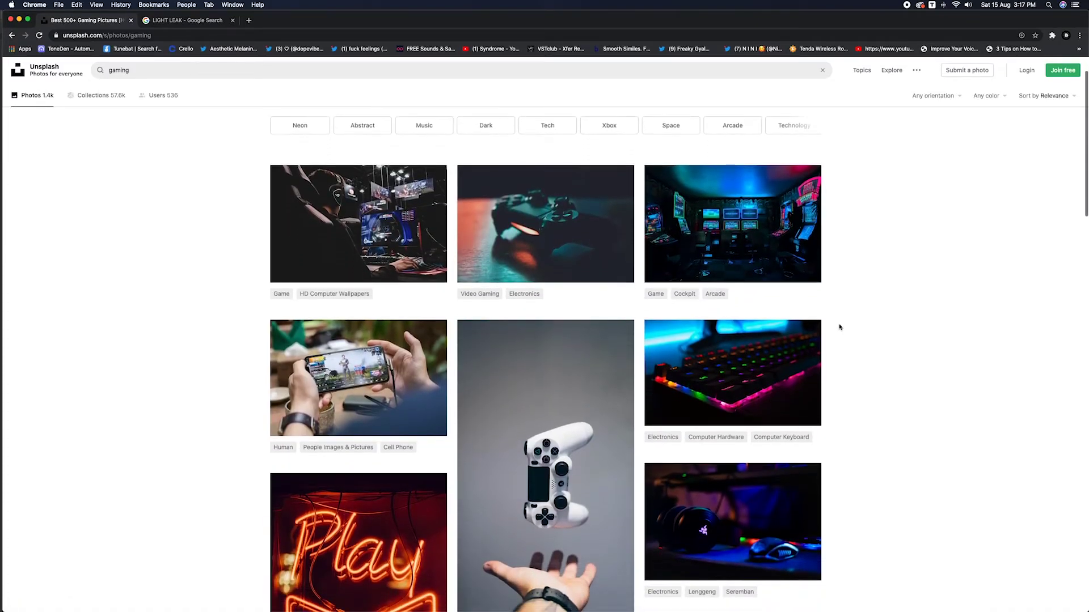
pyautogui.scroll(-5, 870, 345)
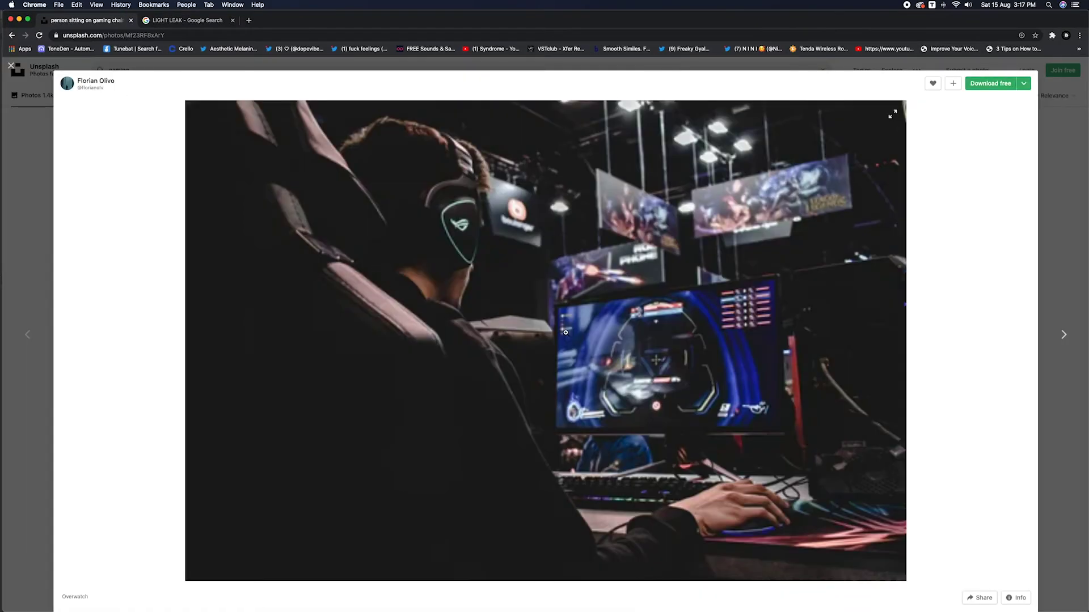
# - Copy the gamer photo and put it in the Photoshop thumbnail in place of the kitchen photo, scaled to cover the canvas
pyautogui.rightClick(609, 286)
pyautogui.click(637, 306)
pyautogui.click(707, 598)
pyautogui.click(966, 491)
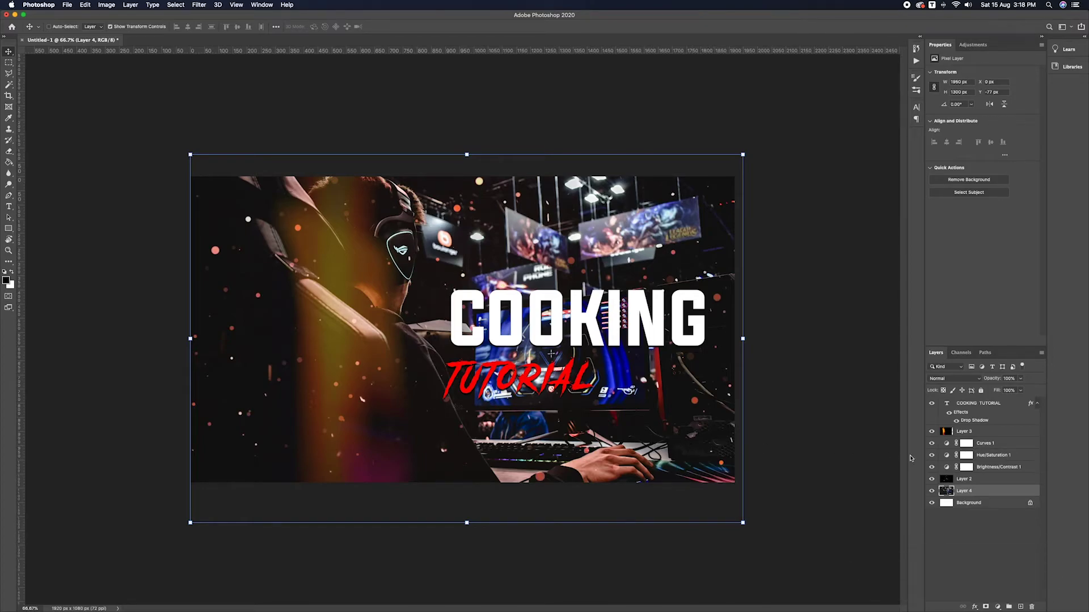
# - Replace the word COOKING in the title text with GAMING
pyautogui.click(948, 403)
pyautogui.doubleClick(949, 403)
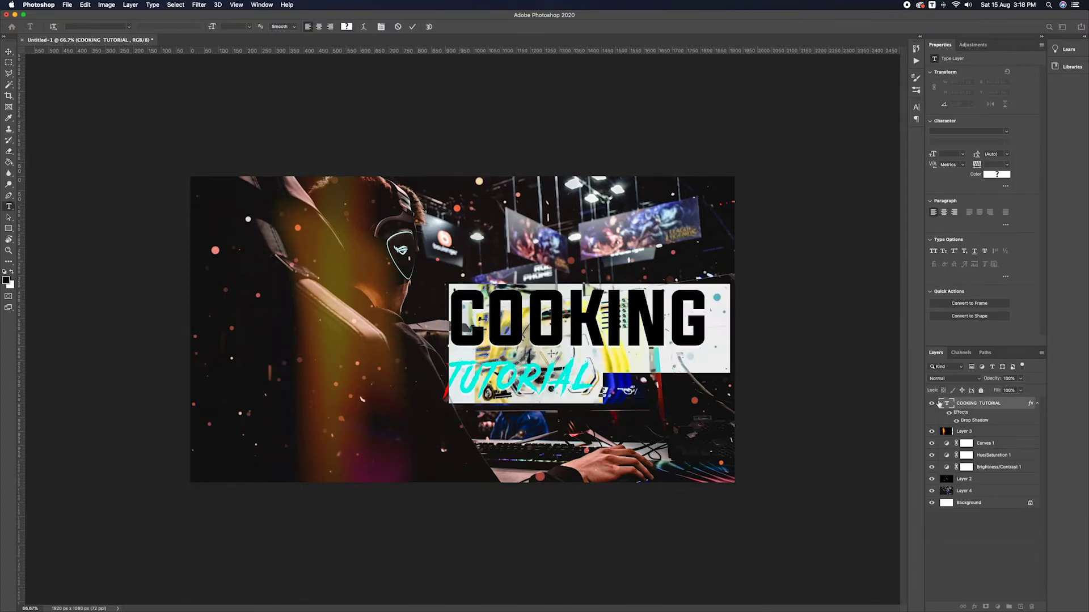
pyautogui.press('super+h')
pyautogui.write('GAMING')
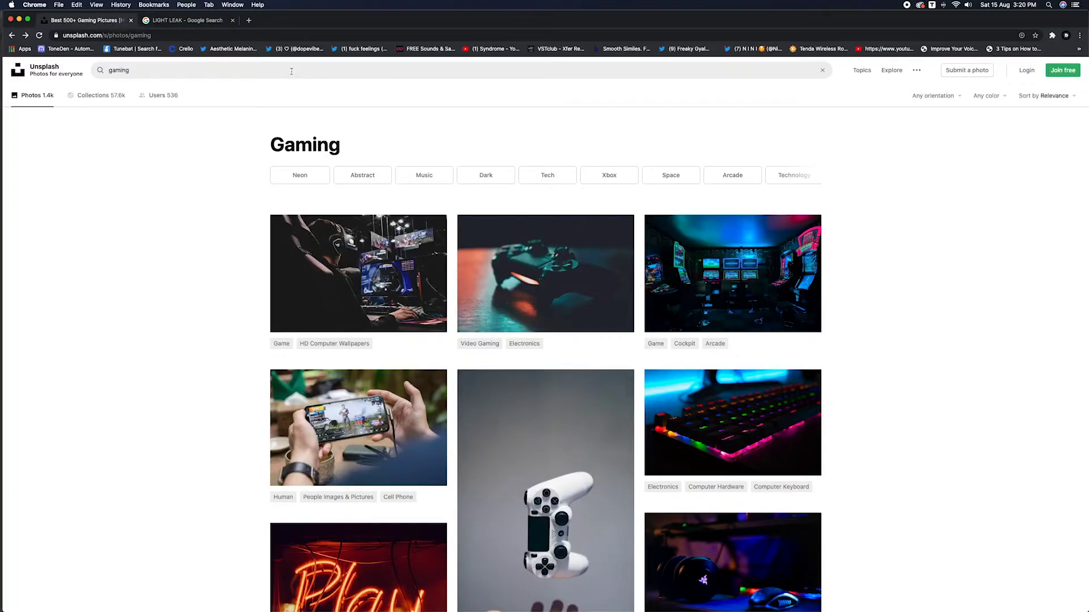
# - Search Unsplash in Chrome for "Youtube" and open the photo of a hand holding a phone against a dark red background
pyautogui.click(130, 70)
pyautogui.write('Youtube')
pyautogui.press('Return')
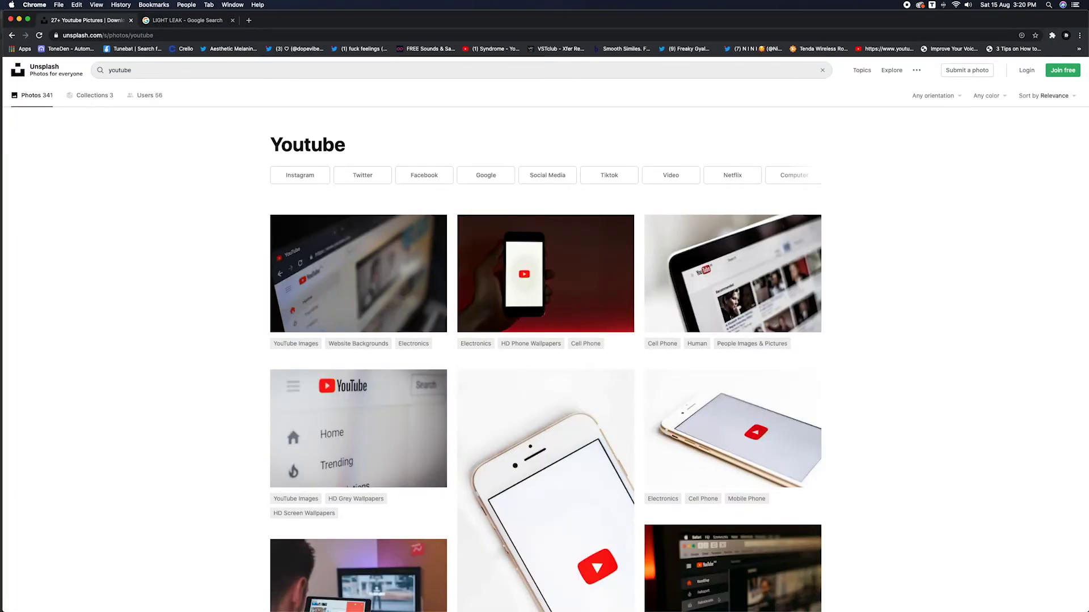
pyautogui.click(564, 274)
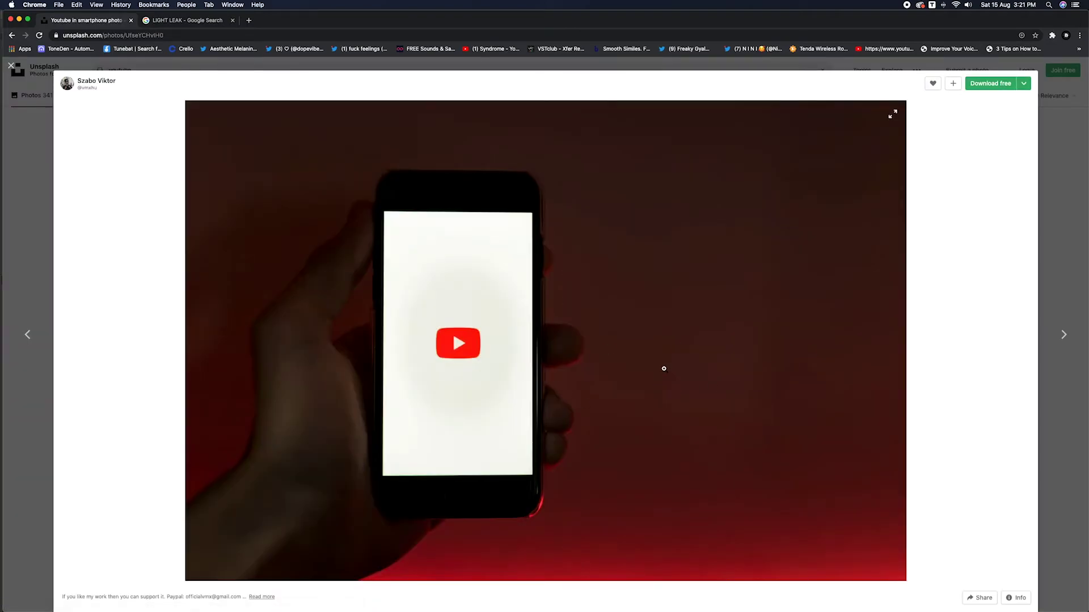
# - Copy the YouTube phone photo and paste it into the Photoshop thumbnail directly above the Background layer
pyautogui.rightClick(621, 256)
pyautogui.click(646, 277)
pyautogui.click(579, 591)
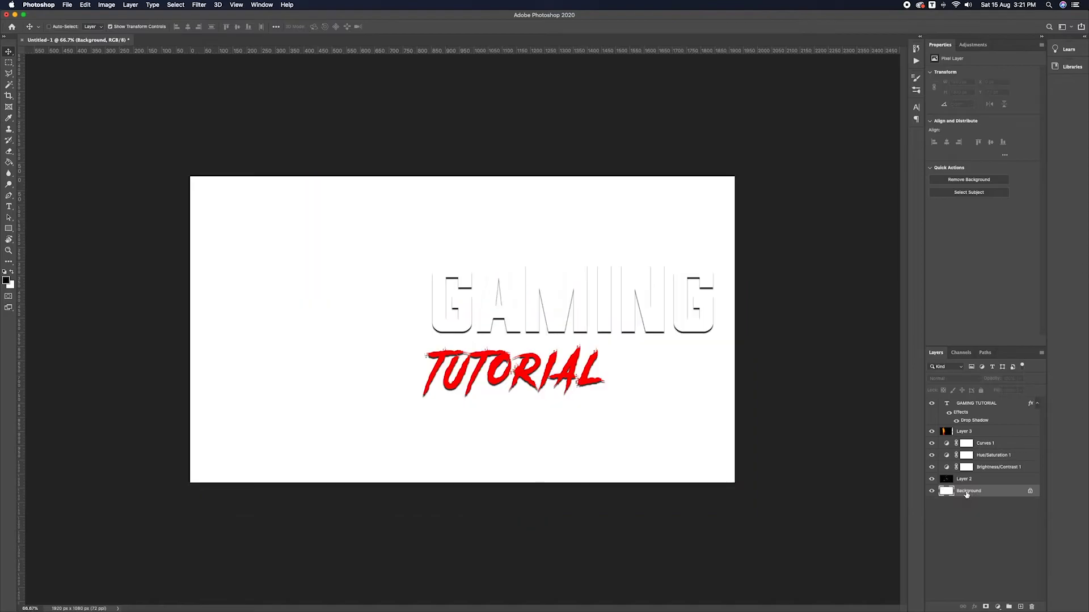
pyautogui.press('super+v')
# - Hide the dust and light leak layers and reposition the phone photo on the canvas
pyautogui.click(931, 480)
pyautogui.click(931, 431)
pyautogui.moveTo(640, 458); pyautogui.dragTo(579, 416)
# - Scale the GAMING TUTORIAL title down slightly so it fits beside the phone, then deselect it
pyautogui.keyDown('super'); pyautogui.click(681, 300); pyautogui.keyUp('super')
pyautogui.press('super+t')
pyautogui.moveTo(731, 259); pyautogui.dragTo(708, 267)
pyautogui.press('Return')
pyautogui.click(987, 503)
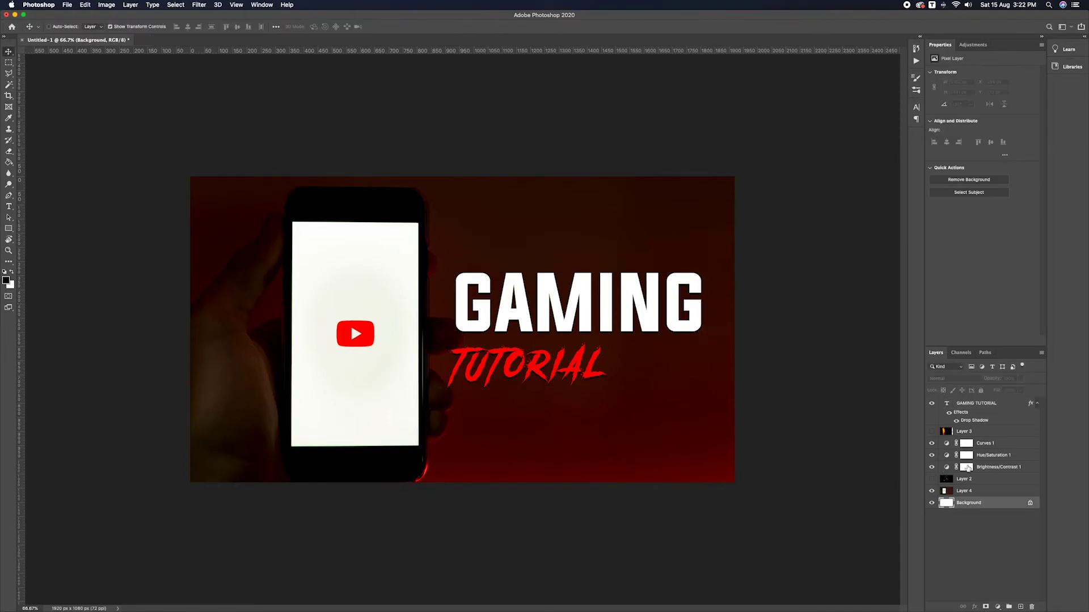